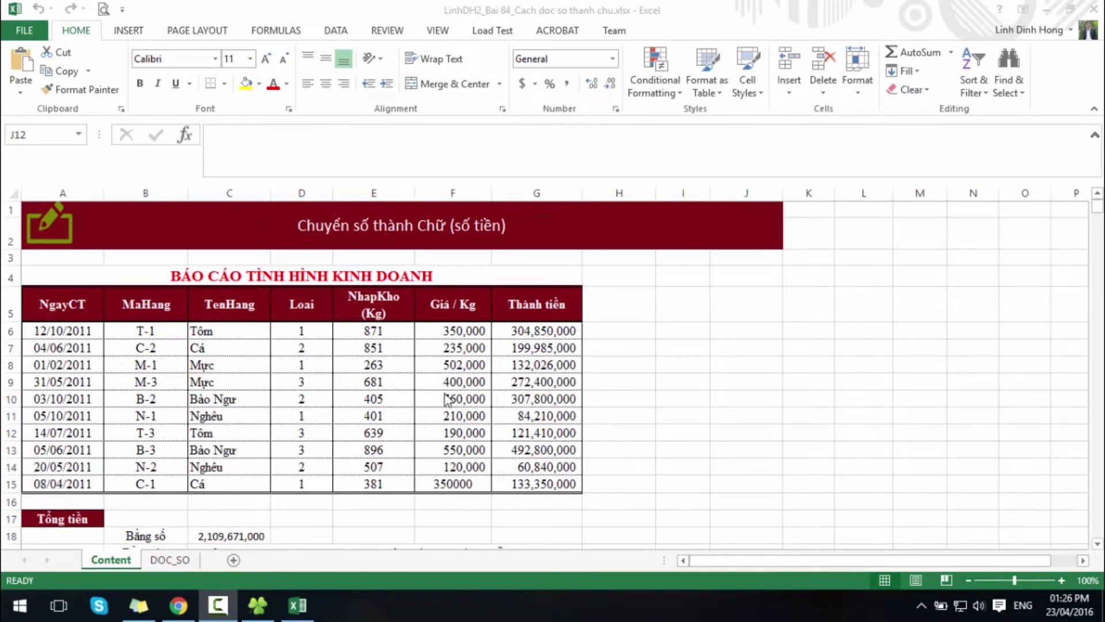
# Review the spelled-out total in C19 and the VBA code on the DOC_SO sheet
pyautogui.scroll(-3, 306, 449)
pyautogui.click(214, 331)
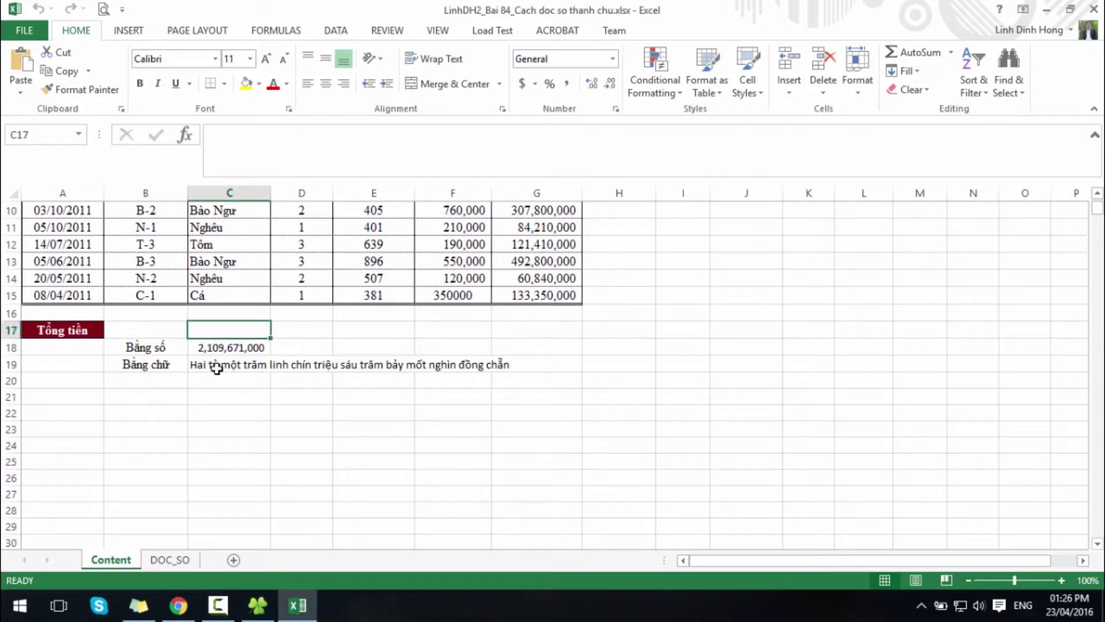
pyautogui.click(225, 365)
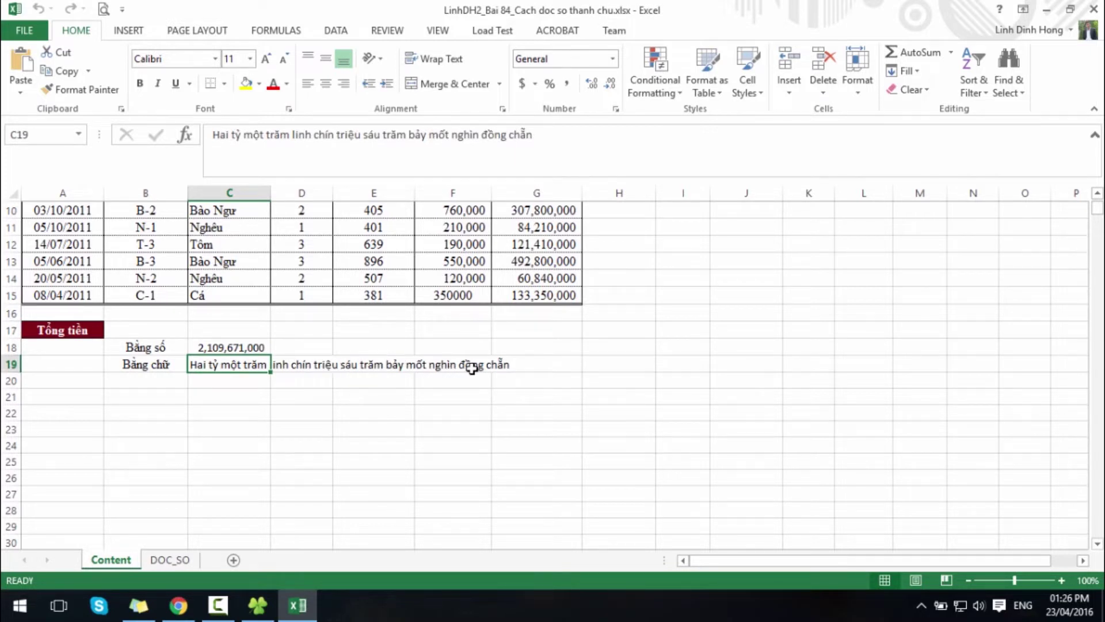
pyautogui.scroll(3, 477, 368)
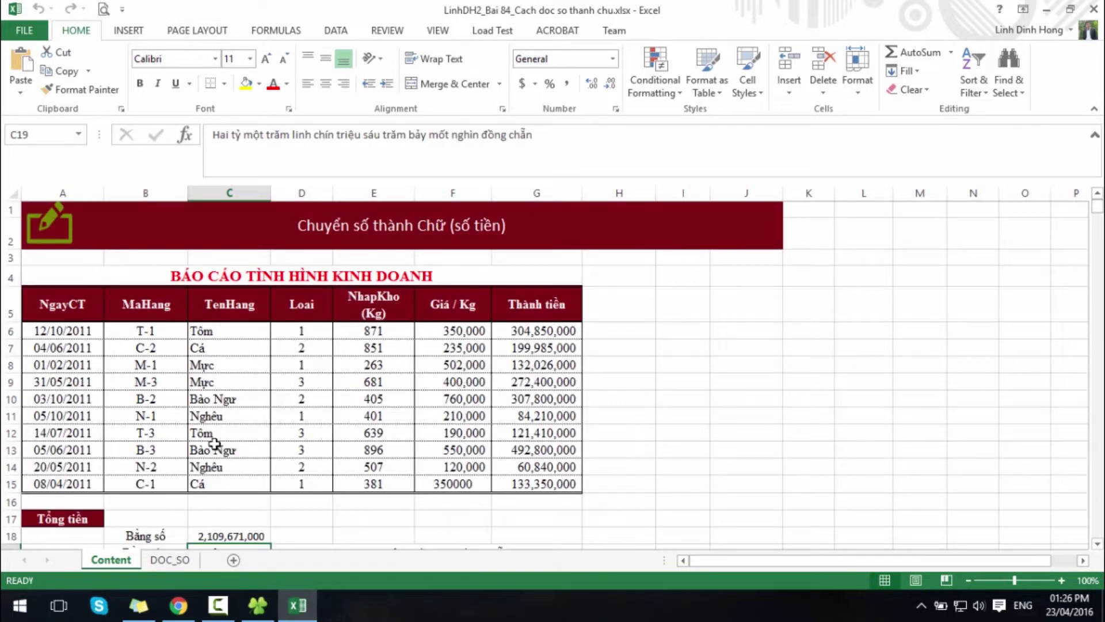
pyautogui.click(173, 559)
pyautogui.scroll(-5, 599, 333)
pyautogui.scroll(-6, 306, 372)
pyautogui.scroll(-7, 306, 371)
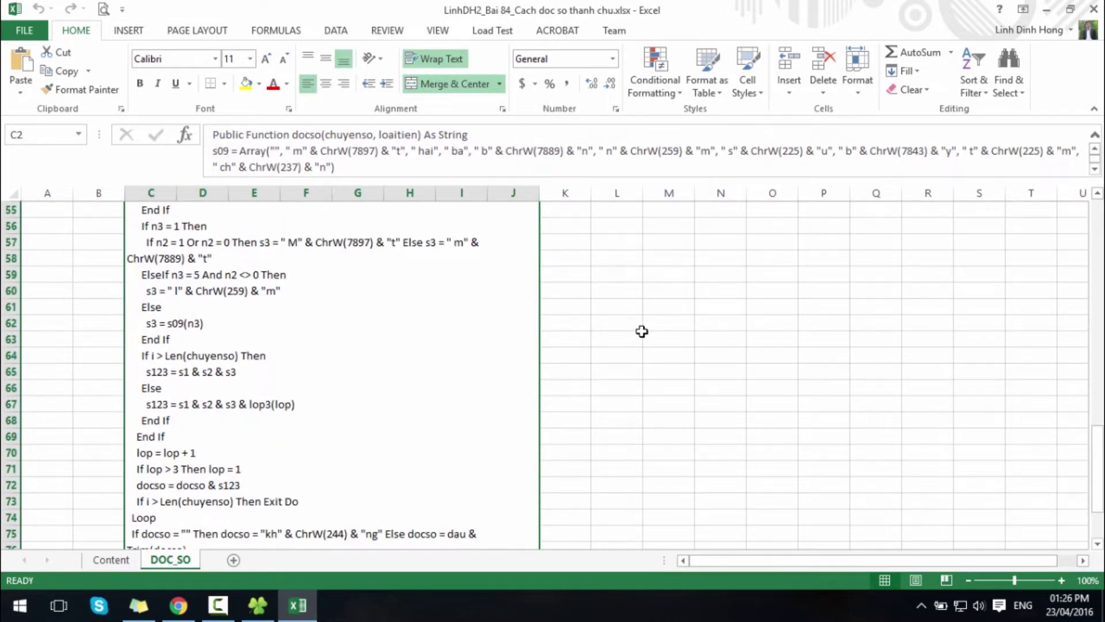
pyautogui.scroll(13, 403, 357)
pyautogui.scroll(5, 331, 363)
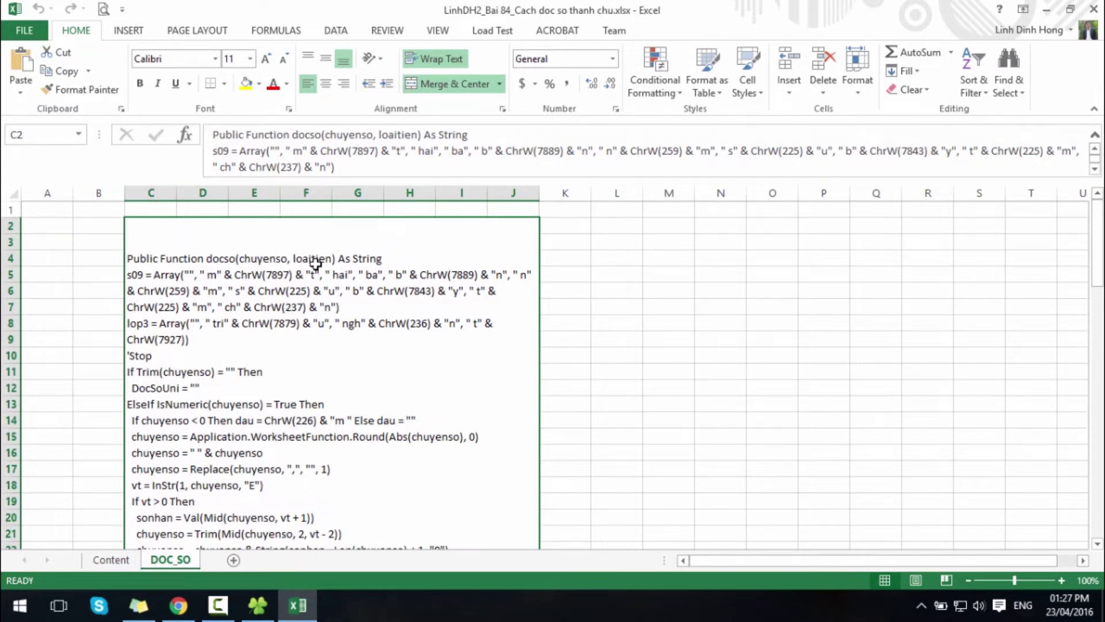
# Move off the code cell and return to the Content sheet of the report
pyautogui.click(617, 242)
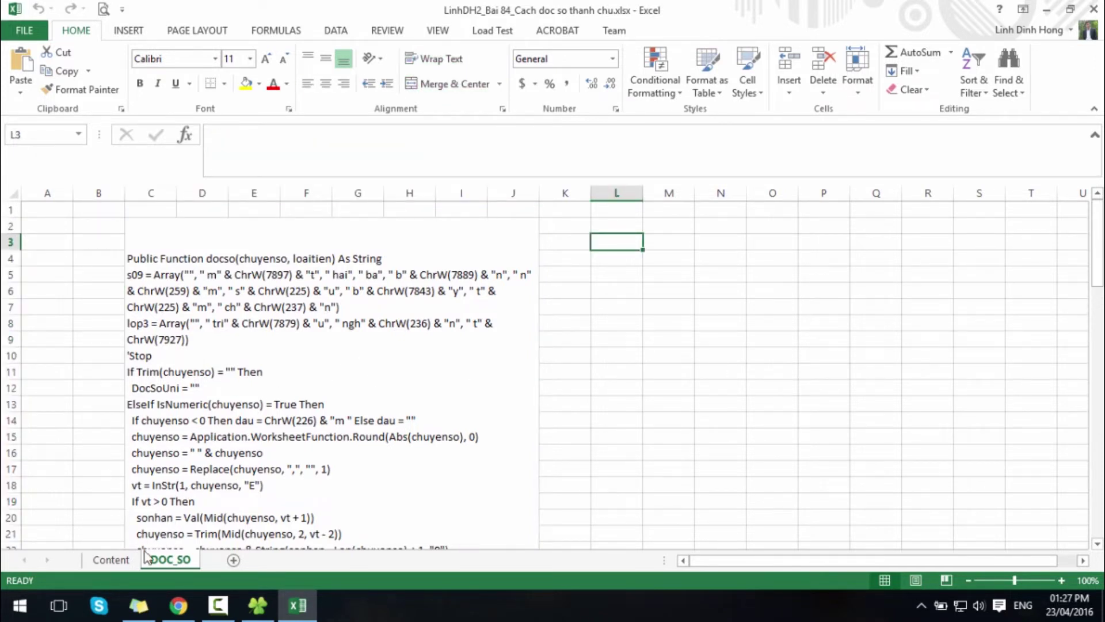
pyautogui.click(128, 561)
pyautogui.click(776, 391)
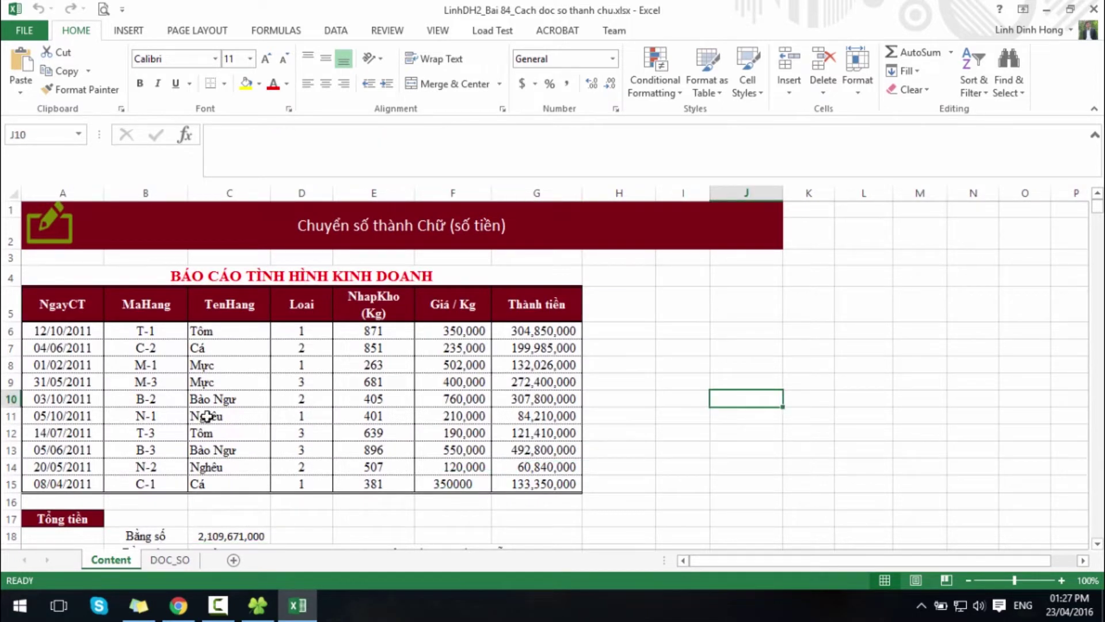
pyautogui.click(714, 318)
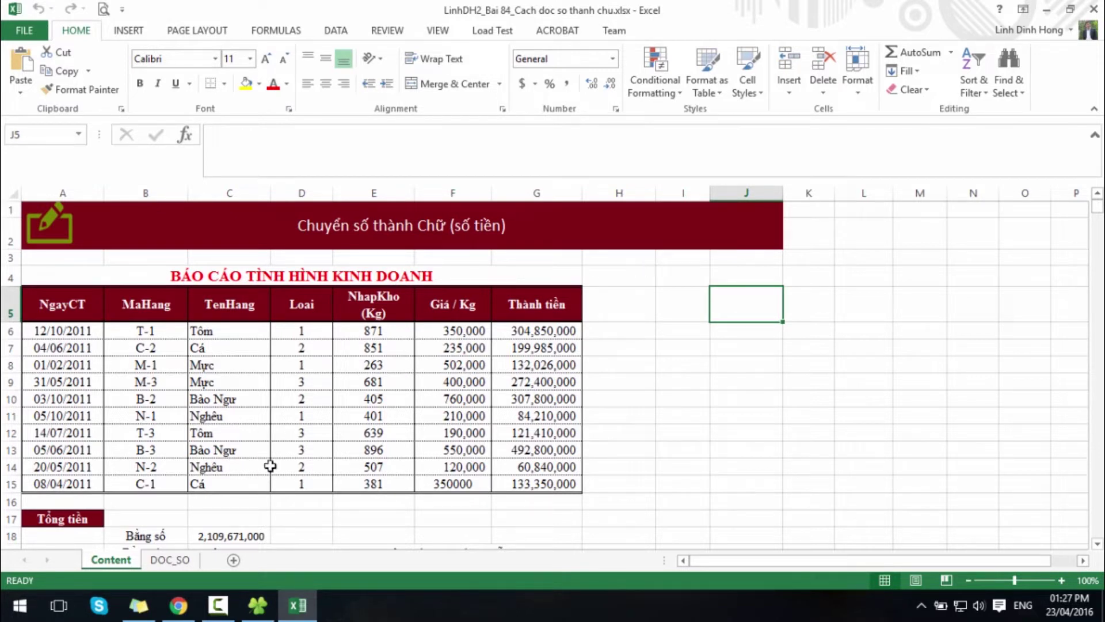
pyautogui.click(829, 382)
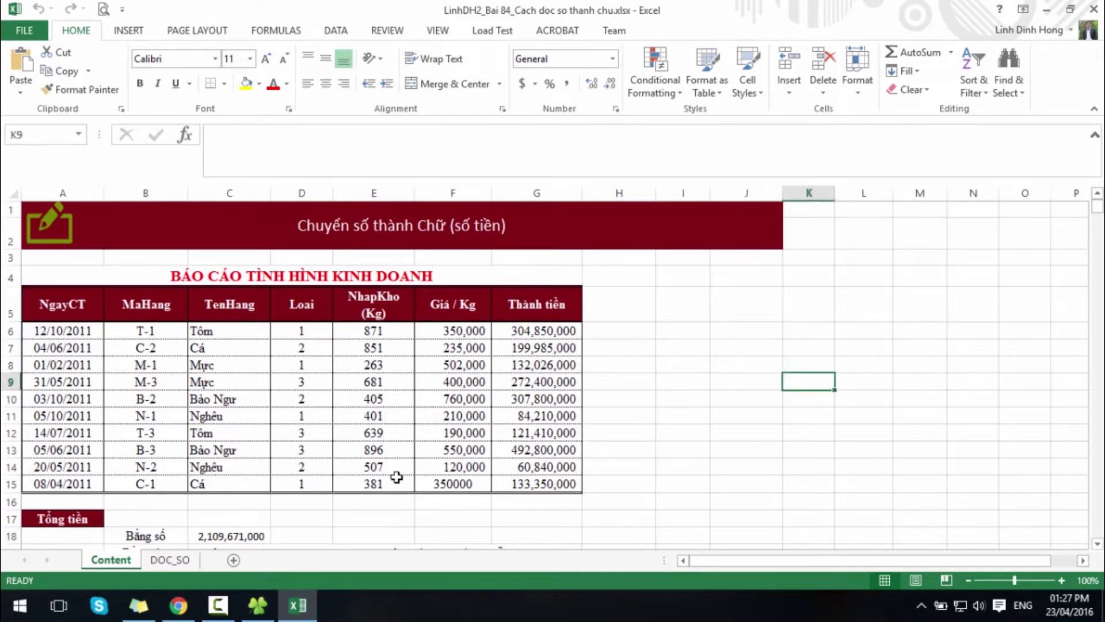
# Create a new Excel worksheet named DOC_SO.xlsx in the Bai 84 folder and open it
pyautogui.click(268, 602)
pyautogui.rightClick(345, 263)
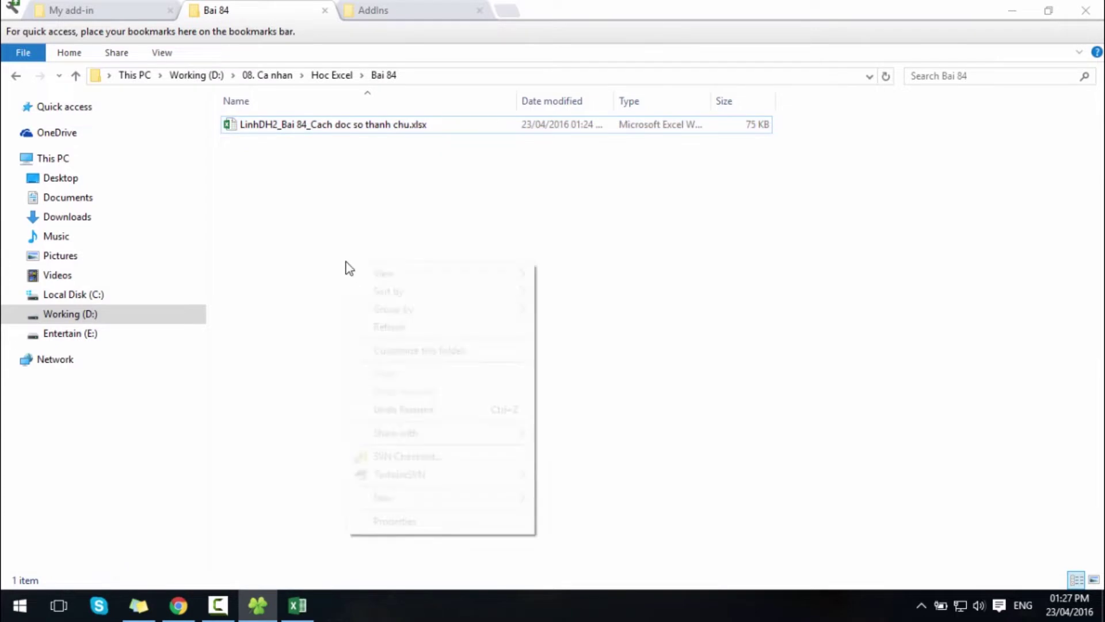
pyautogui.moveTo(383, 498)
pyautogui.click(604, 480)
pyautogui.write('DOC_SO')
pyautogui.press('Return')
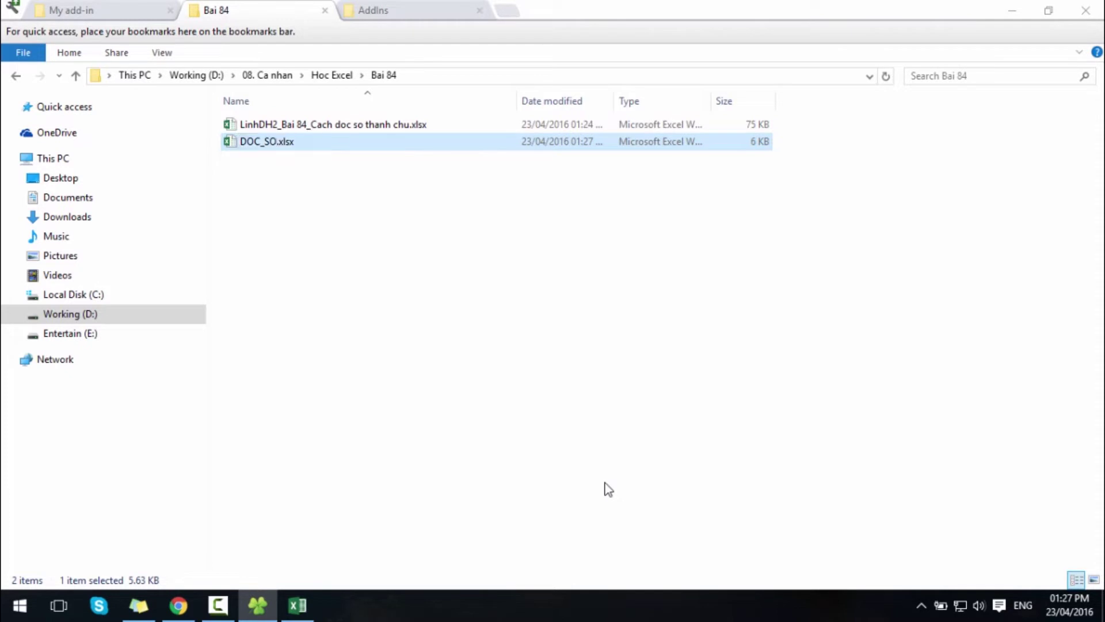
pyautogui.press('Return')
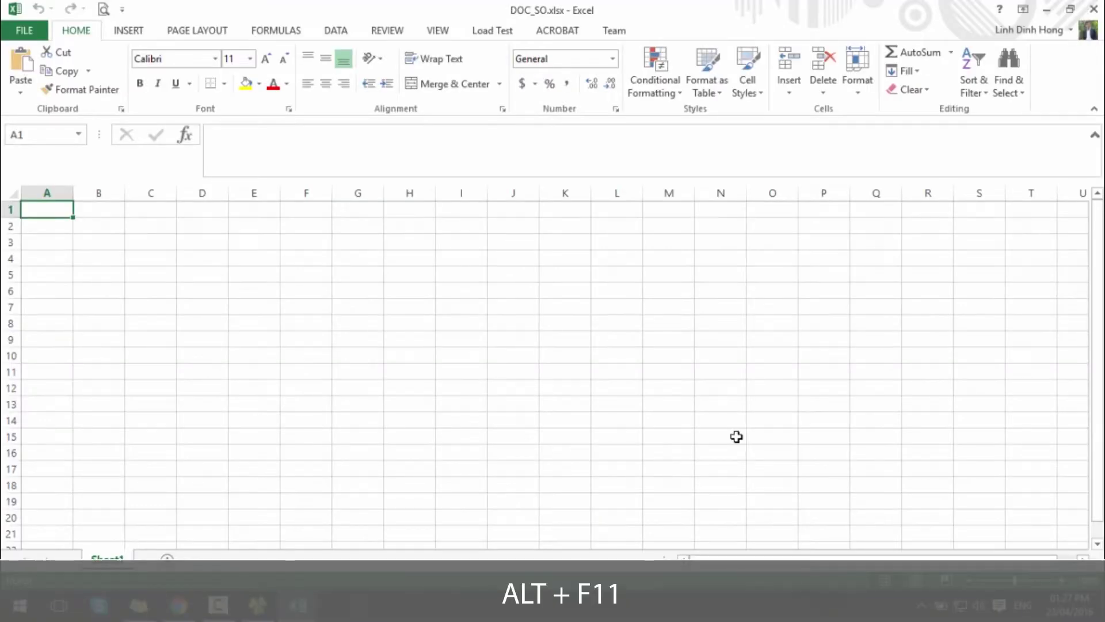
pyautogui.press('alt')
# Insert a new code module into the DOC_SO workbook in the VBA editor
pyautogui.click(580, 375)
pyautogui.hotkey('alt', 'F11')
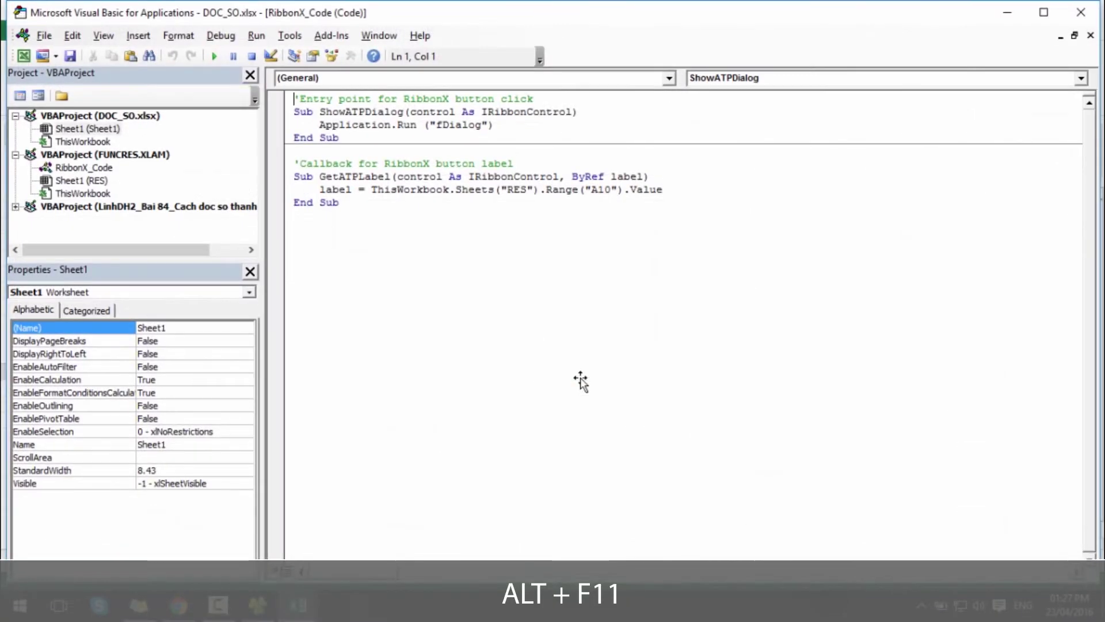
pyautogui.click(81, 127)
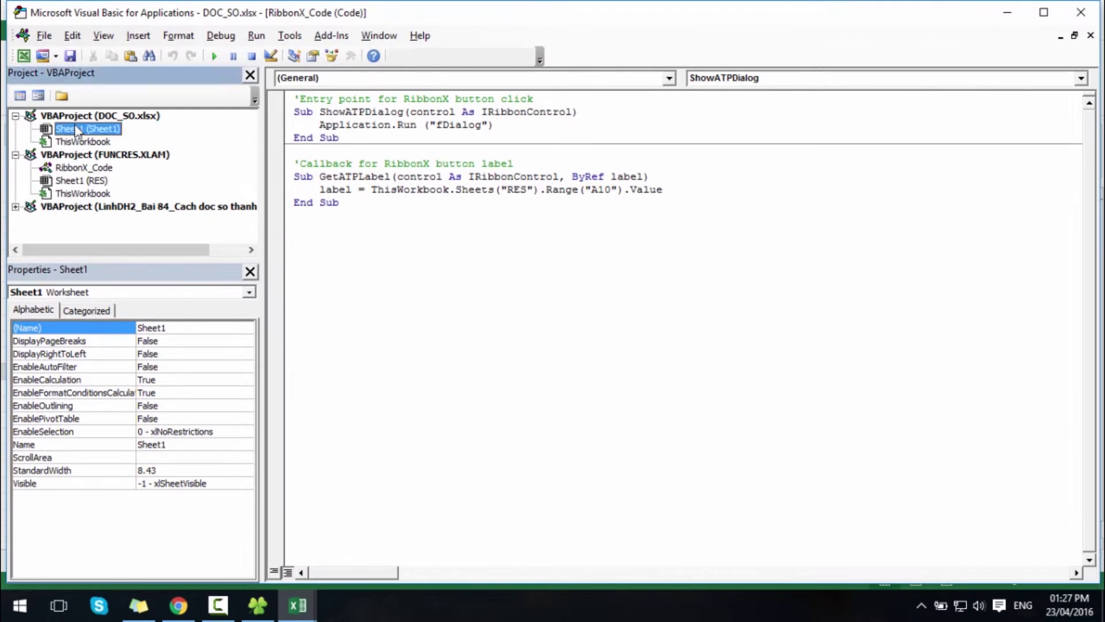
pyautogui.click(138, 35)
pyautogui.click(181, 98)
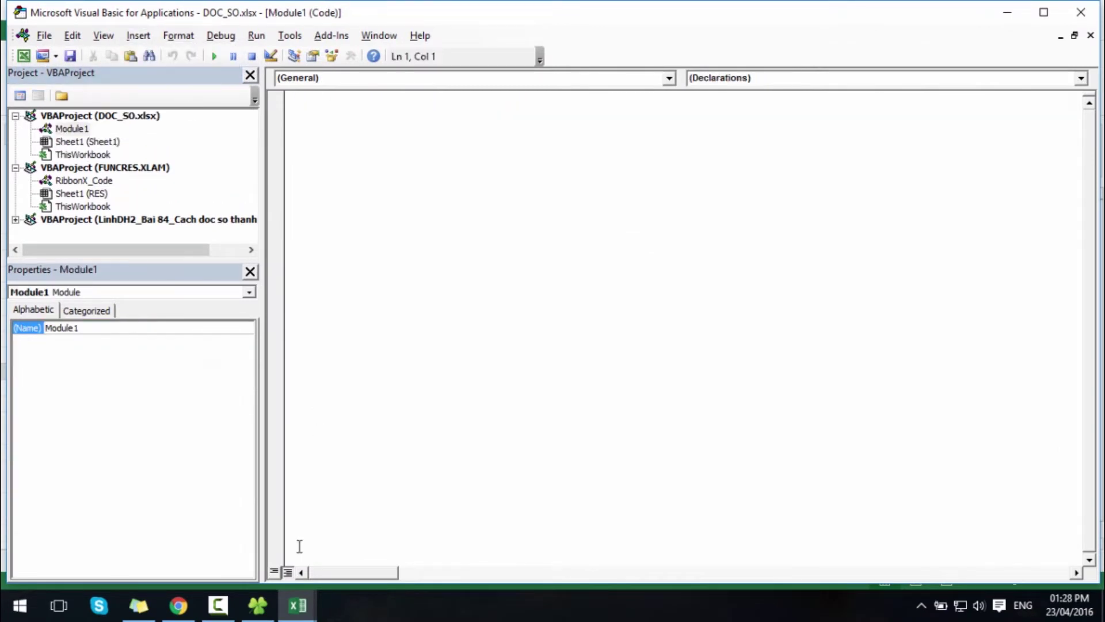
# Select the full docso VBA code text in cell C2 of the report's DOC_SO sheet
pyautogui.click(297, 605)
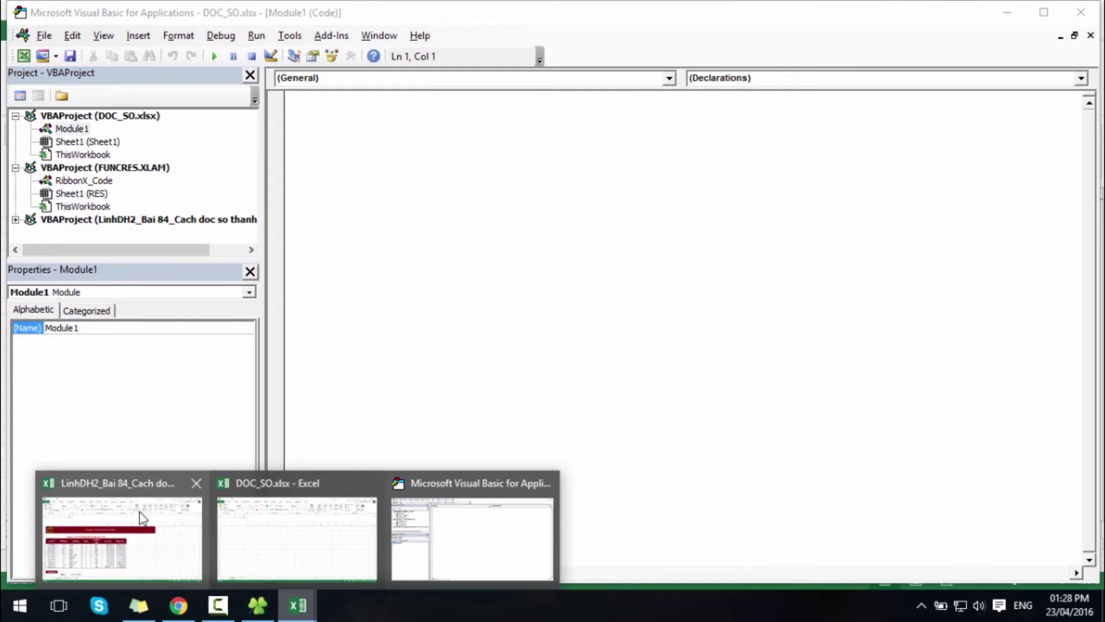
pyautogui.click(142, 518)
pyautogui.click(175, 564)
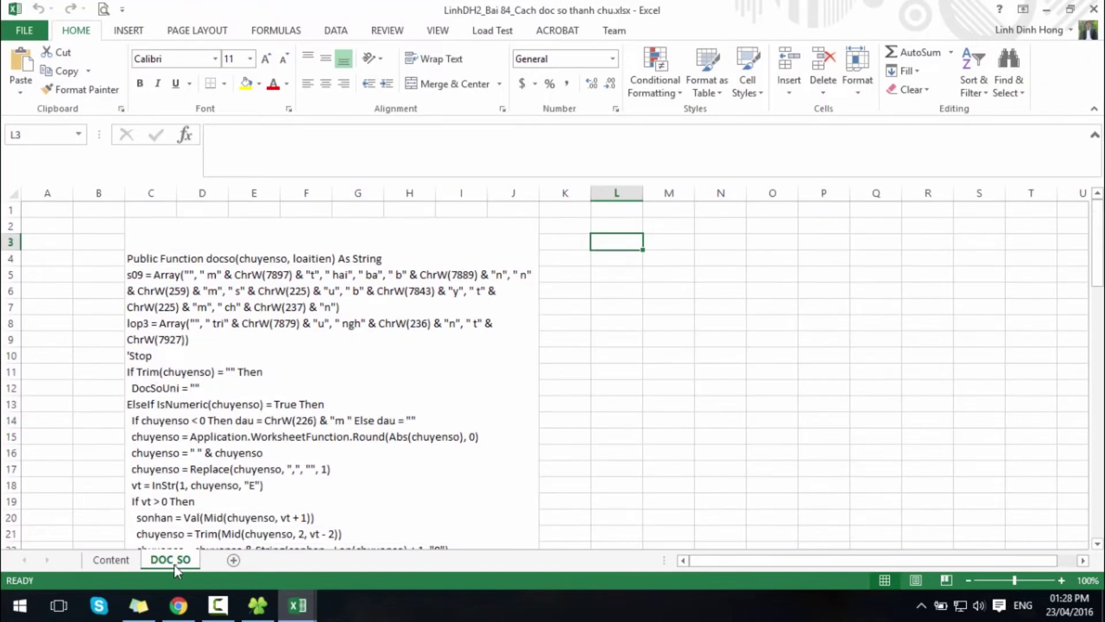
pyautogui.click(319, 370)
pyautogui.scroll(-7, 320, 375)
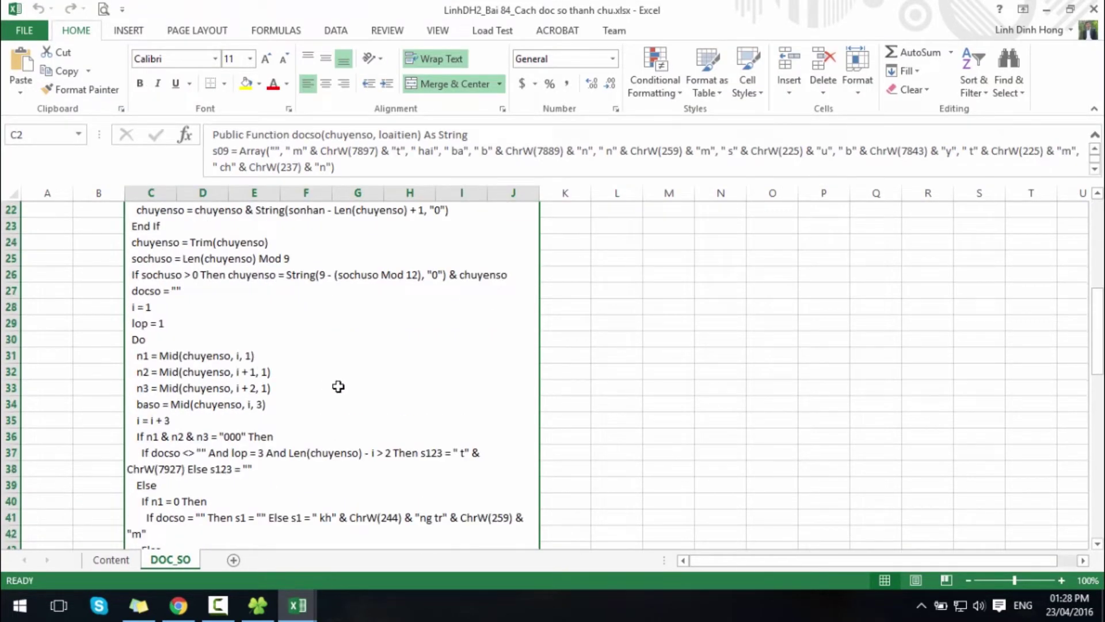
pyautogui.scroll(-8, 328, 385)
pyautogui.scroll(-8, 357, 398)
pyautogui.scroll(7, 362, 415)
pyautogui.scroll(5, 363, 414)
pyautogui.scroll(11, 369, 417)
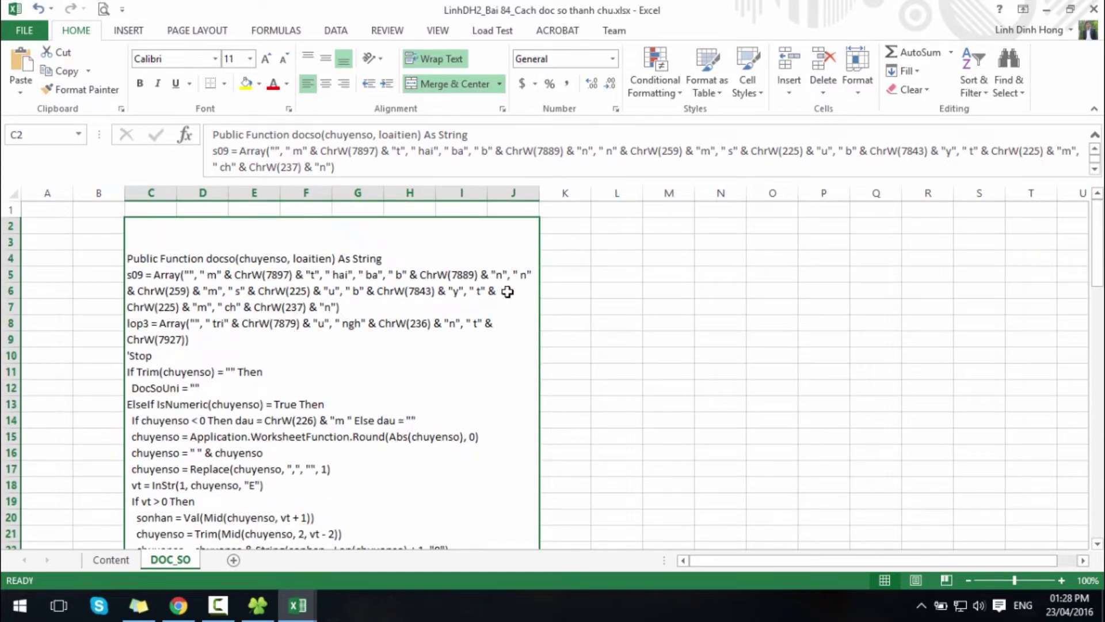
pyautogui.click(256, 148)
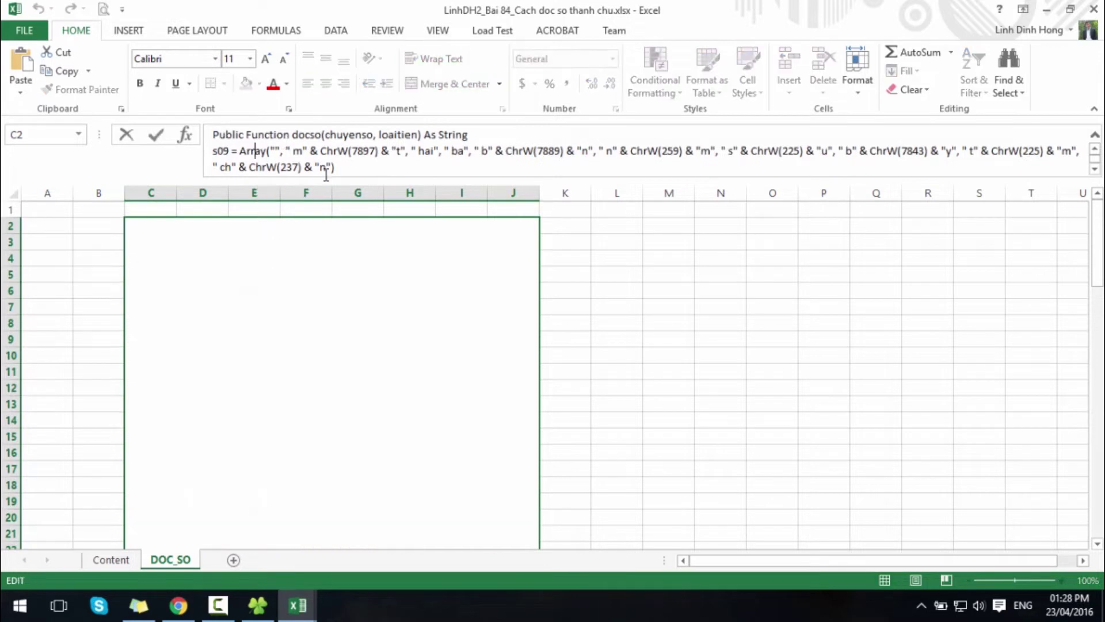
pyautogui.hotkey('ctrl', 'shift', 'End')
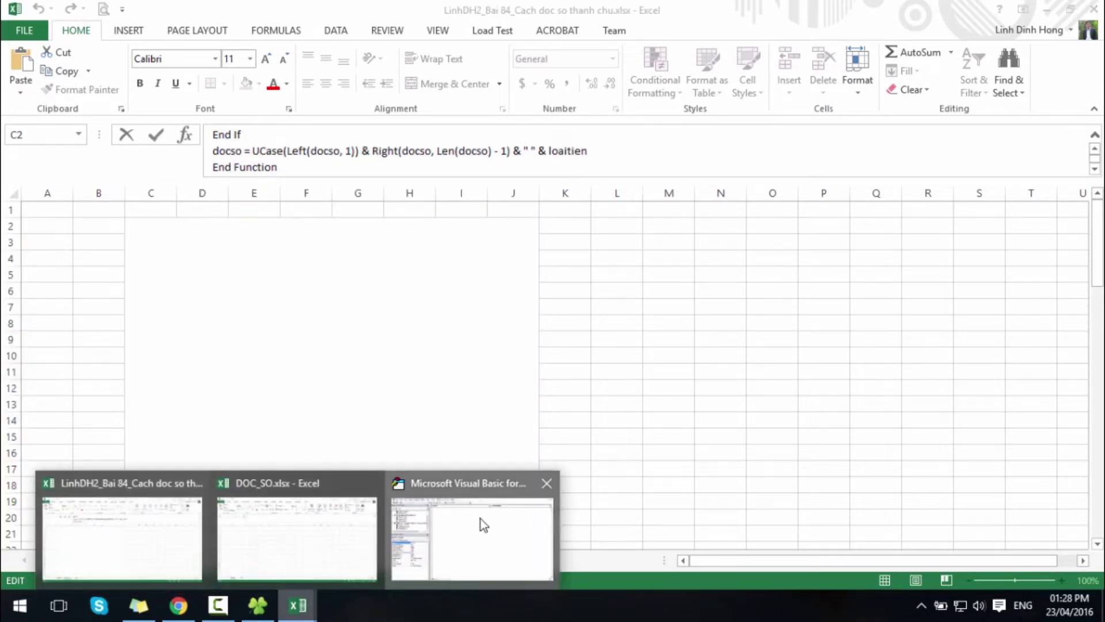
# Paste the docso function into Module1 and close the editor back to Excel
pyautogui.moveTo(297, 605)
pyautogui.click(482, 523)
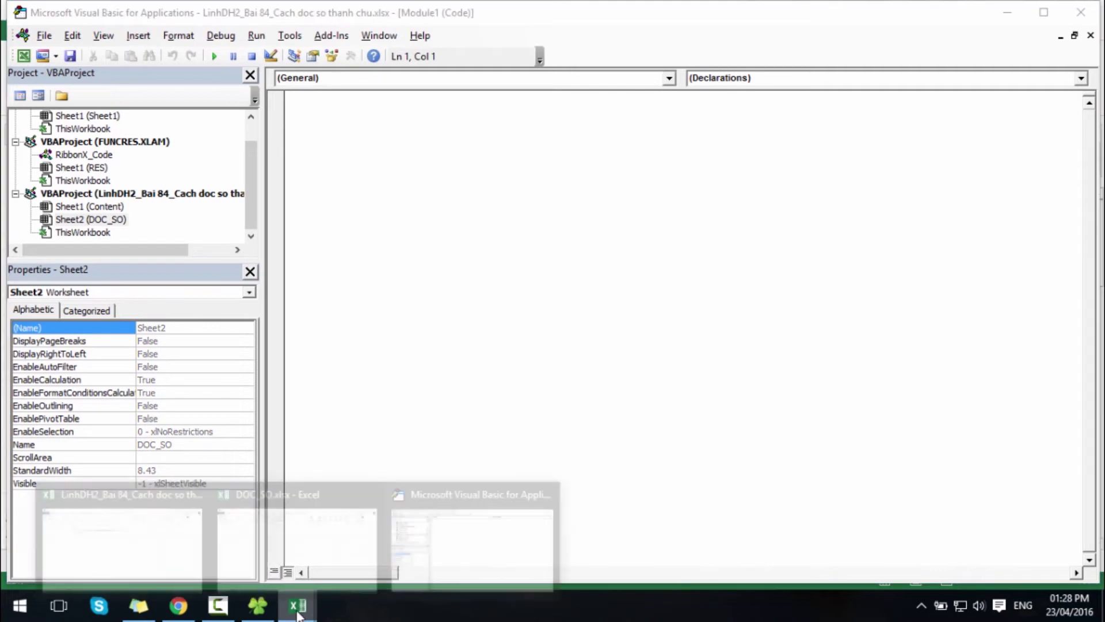
pyautogui.click(140, 520)
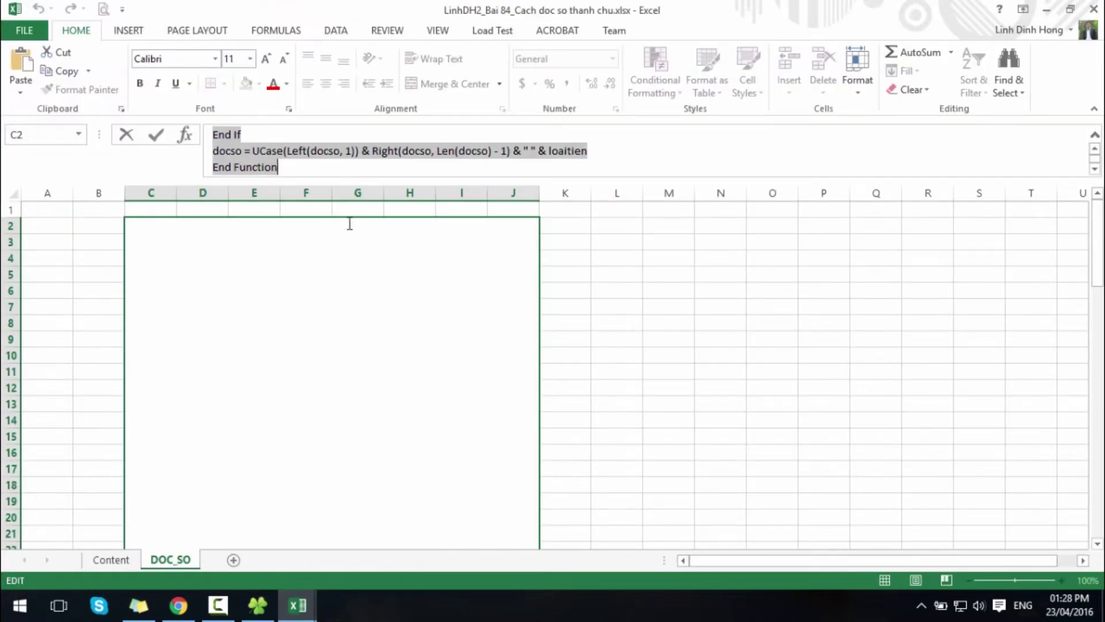
pyautogui.hotkey('ctrl', 'Return')
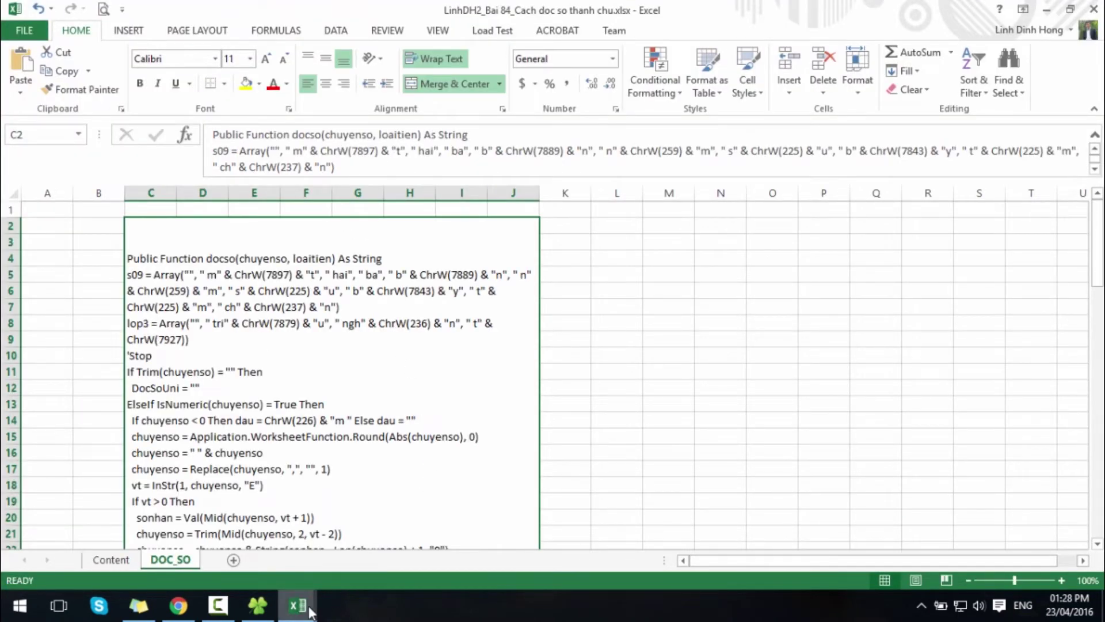
pyautogui.moveTo(297, 605)
pyautogui.click(485, 520)
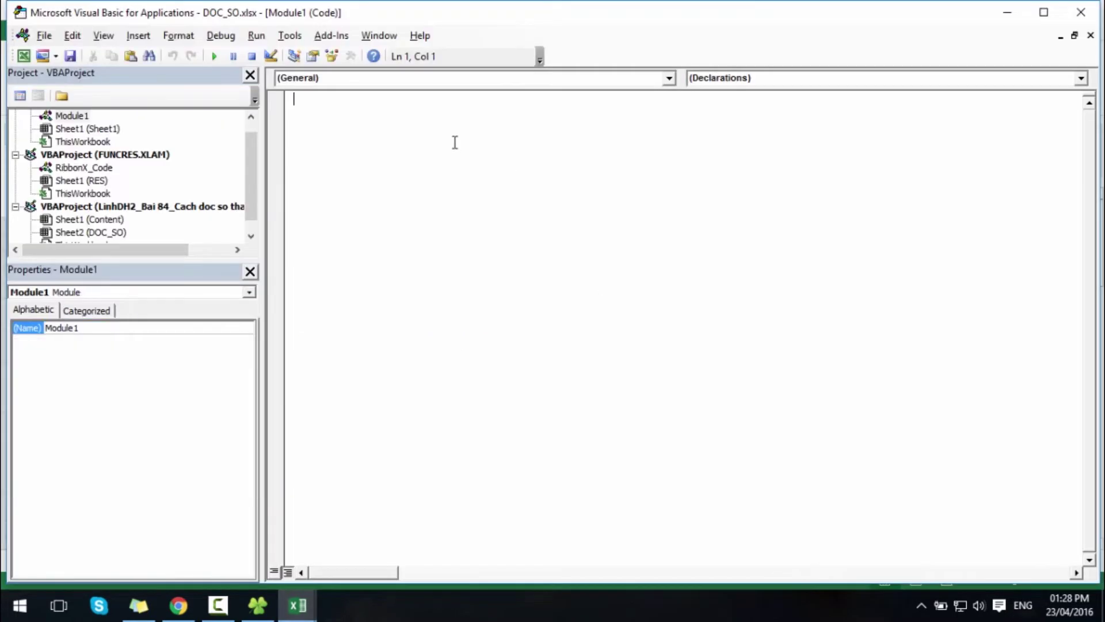
pyautogui.hotkey('ctrl', 'v')
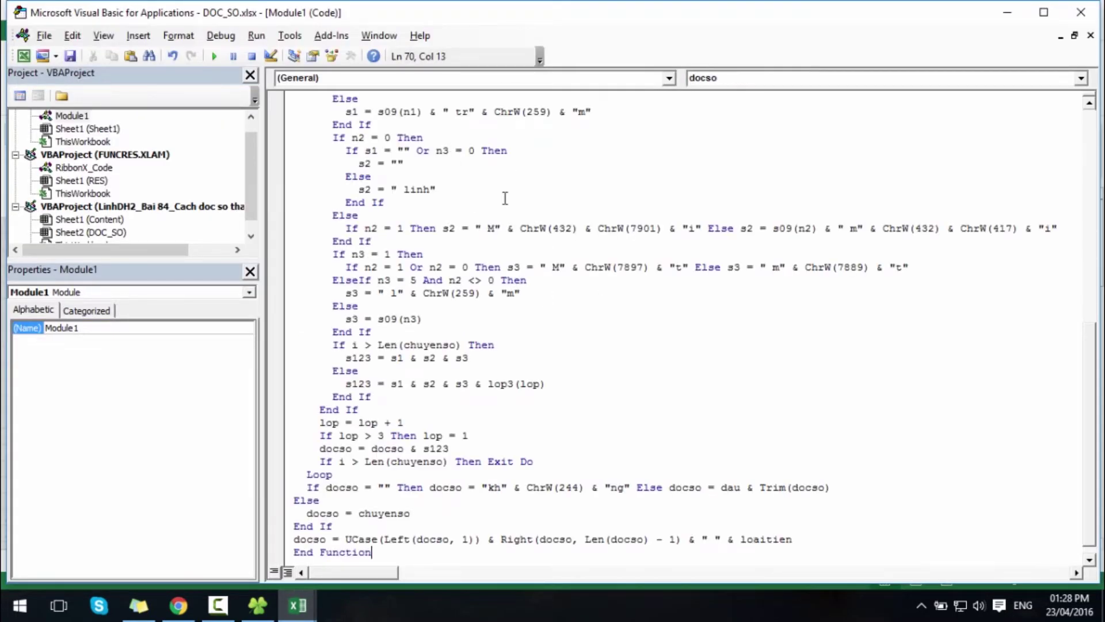
pyautogui.click(46, 35)
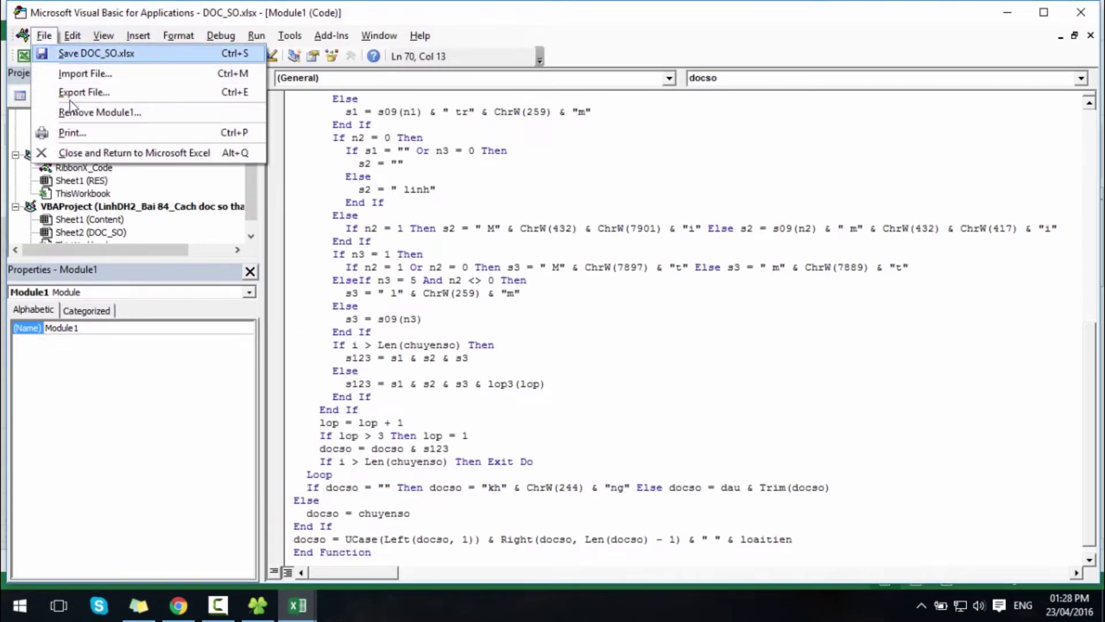
pyautogui.click(109, 153)
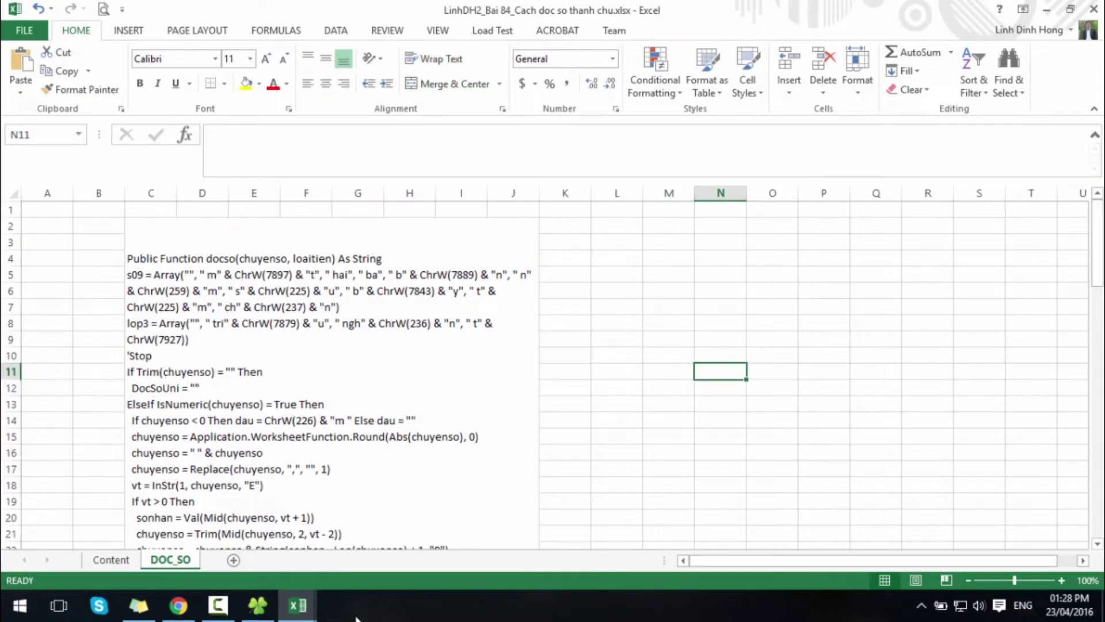
# Start a Save As for DOC_SO with file type Excel 97-2003 Add-In (*.xla)
pyautogui.click(386, 537)
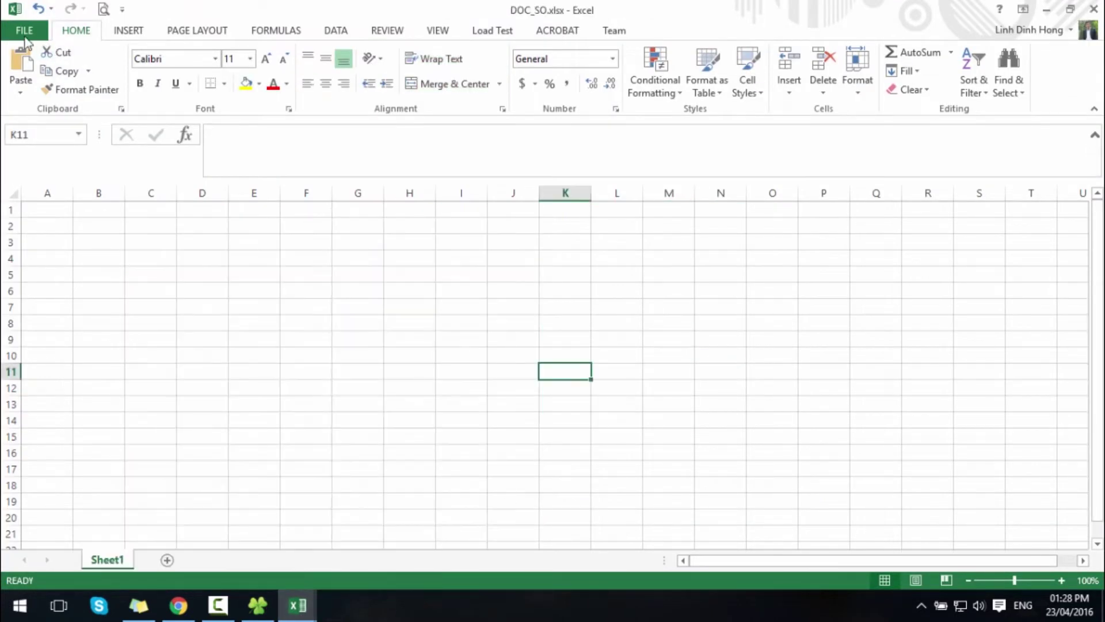
pyautogui.click(22, 34)
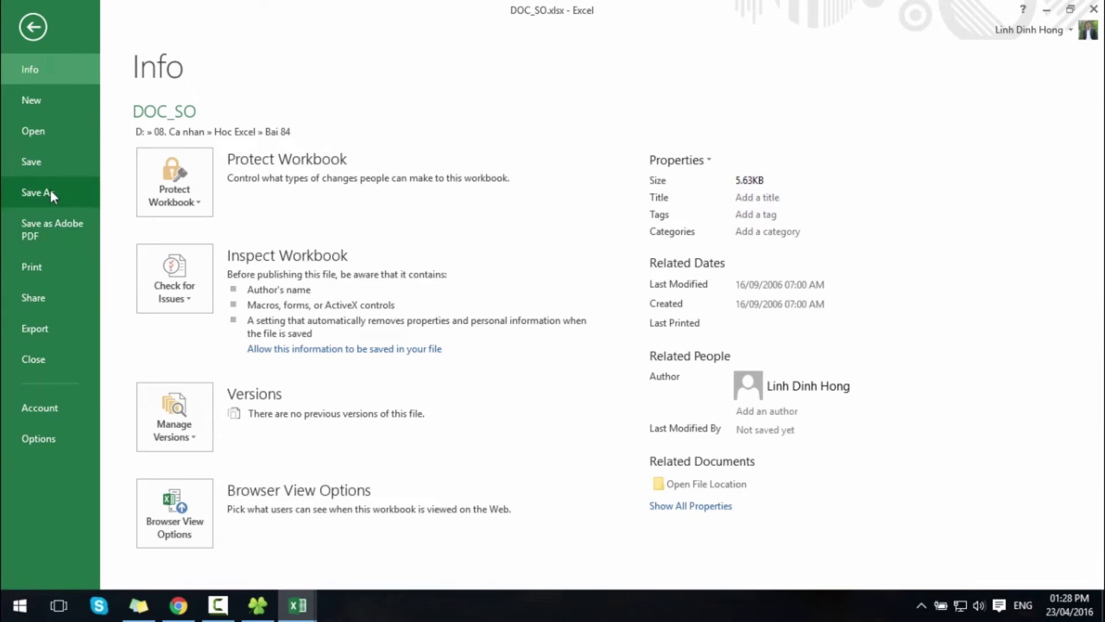
pyautogui.click(50, 194)
pyautogui.click(410, 509)
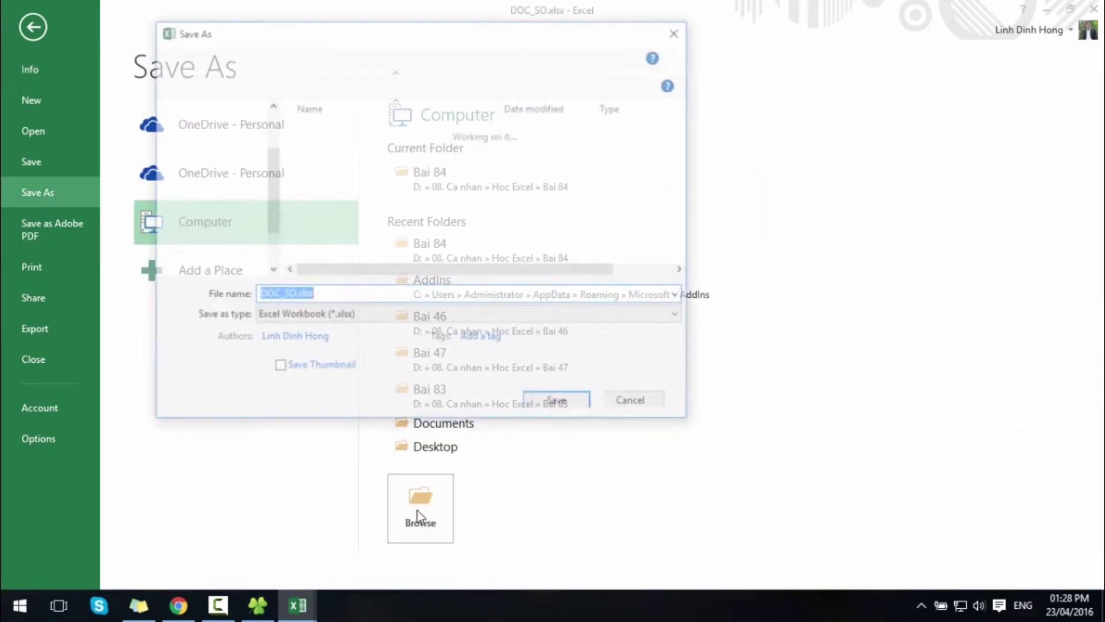
pyautogui.click(355, 316)
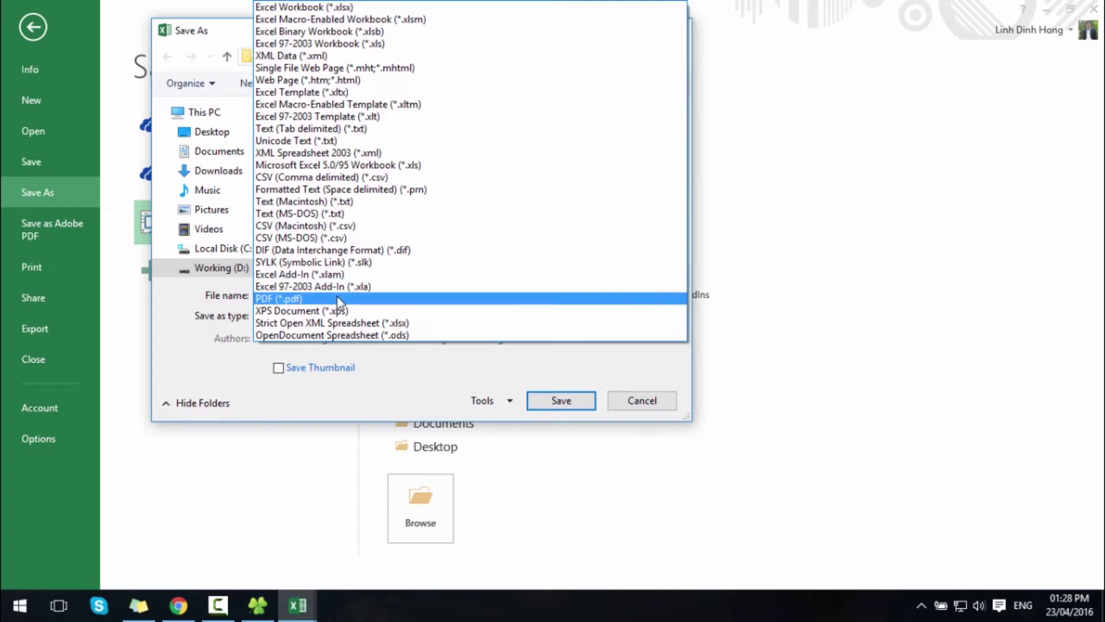
pyautogui.click(361, 286)
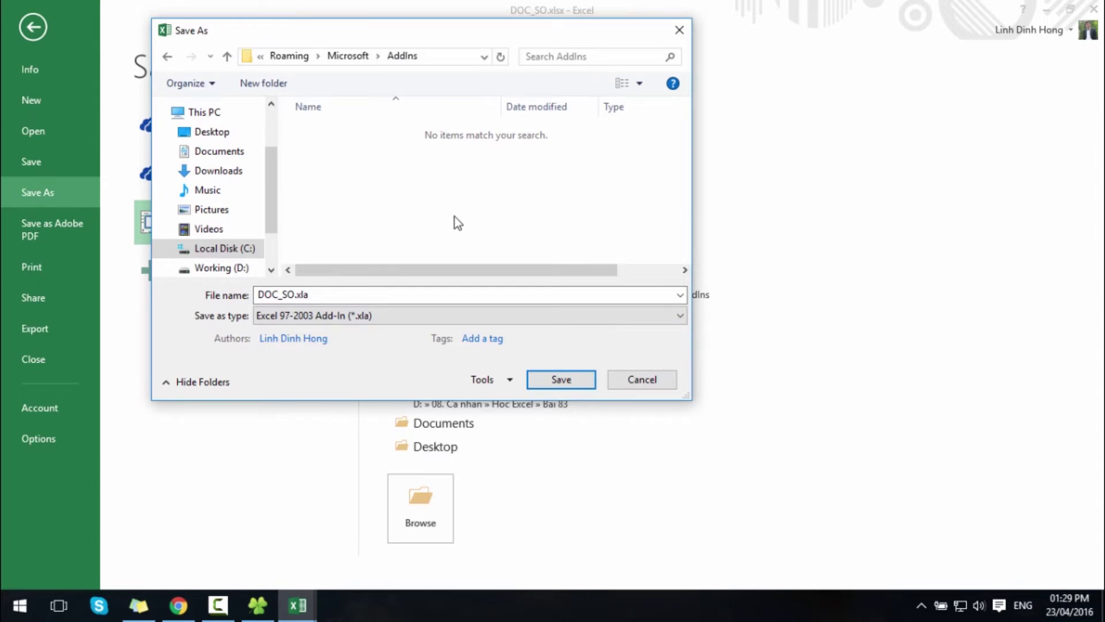
# Save DOC_SO.xla into the Bai 84 folder, accept the warning, and close the workbook
pyautogui.click(269, 594)
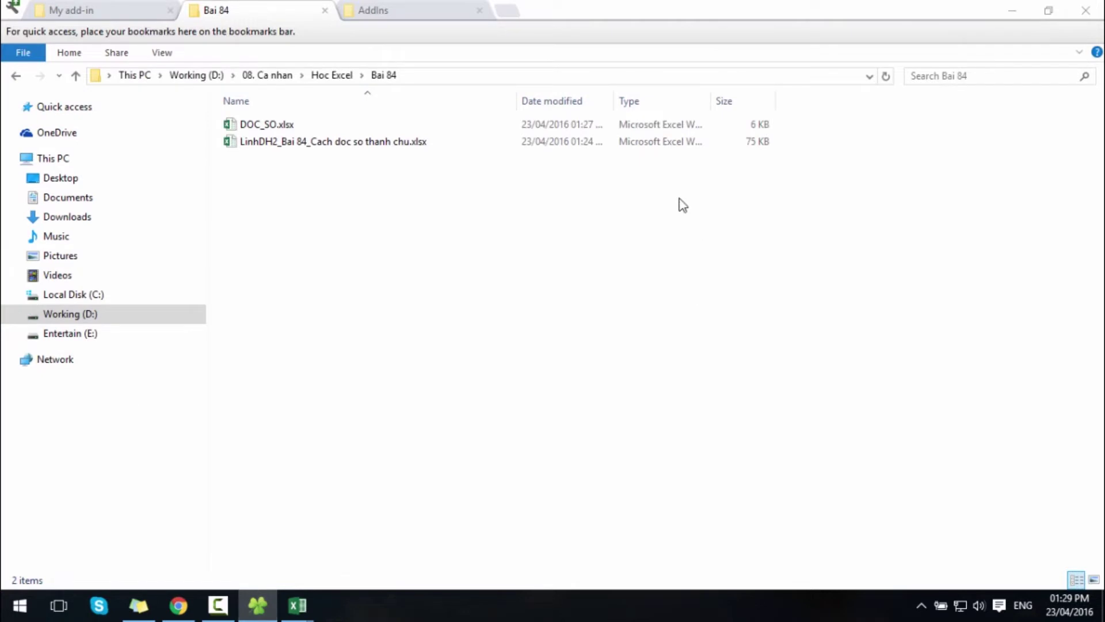
pyautogui.click(481, 75)
pyautogui.hotkey('alt', 'Tab')
pyautogui.hotkey('ctrl', 'v')
pyautogui.press('Return')
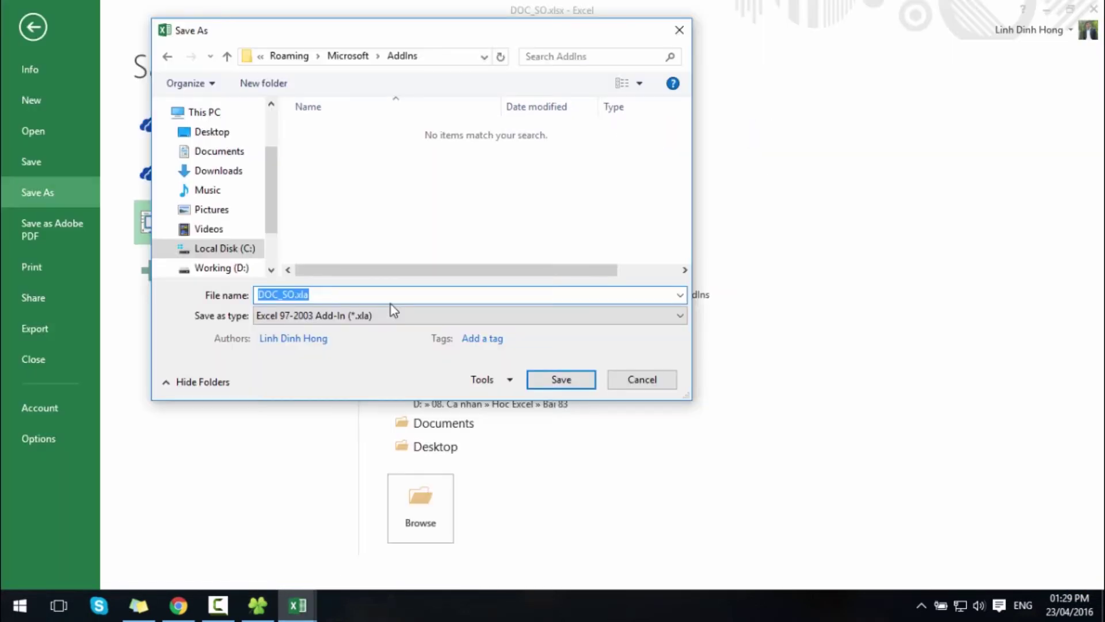
pyautogui.click(377, 180)
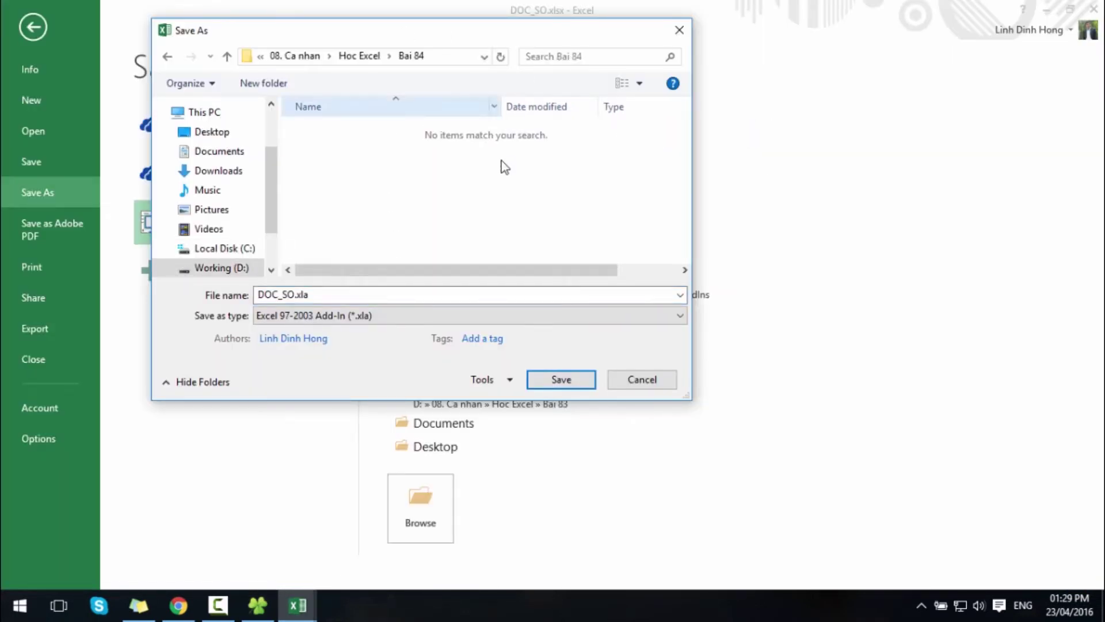
pyautogui.click(562, 379)
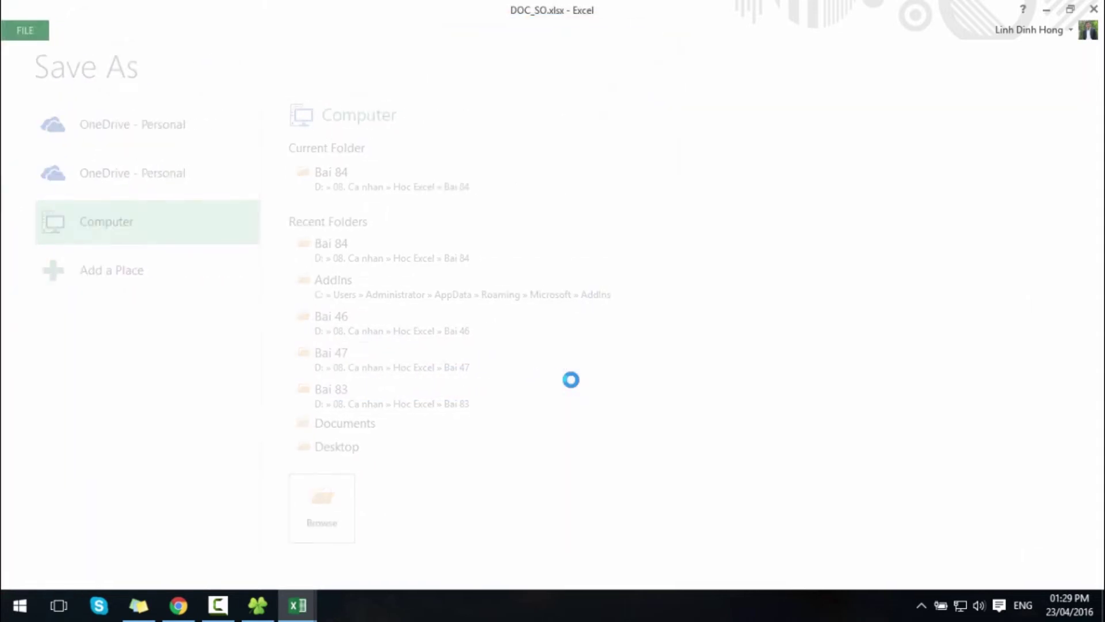
pyautogui.click(541, 344)
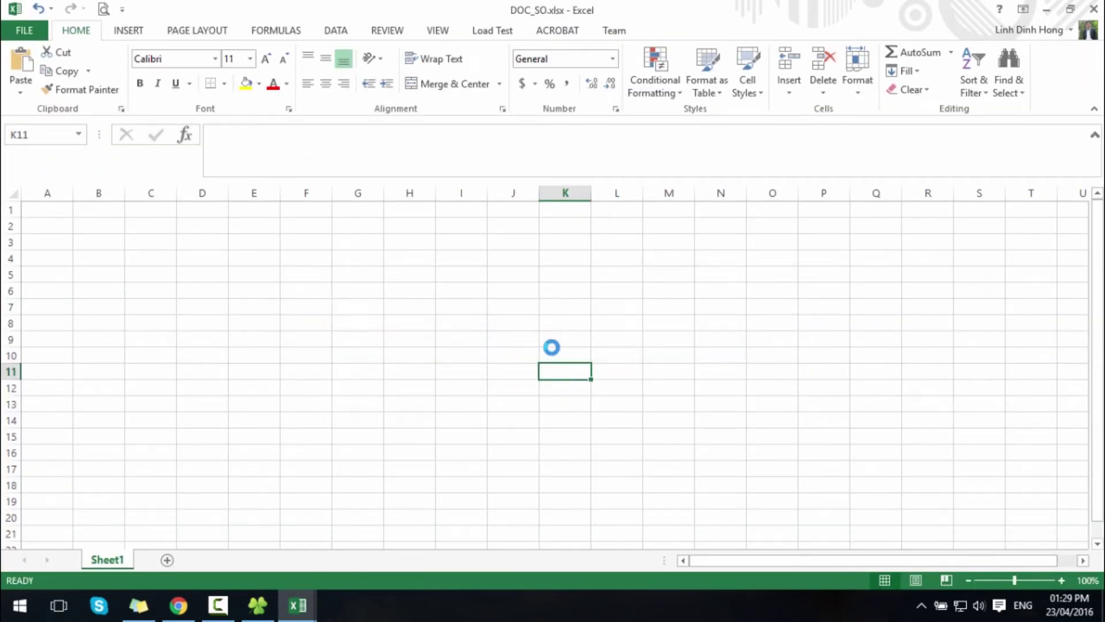
pyautogui.click(1095, 10)
# Close DOC_SO without saving, confirm DOC_SO.xla is in Bai 84, and return to the report
pyautogui.click(556, 321)
pyautogui.hotkey('ctrl', 'pageup')
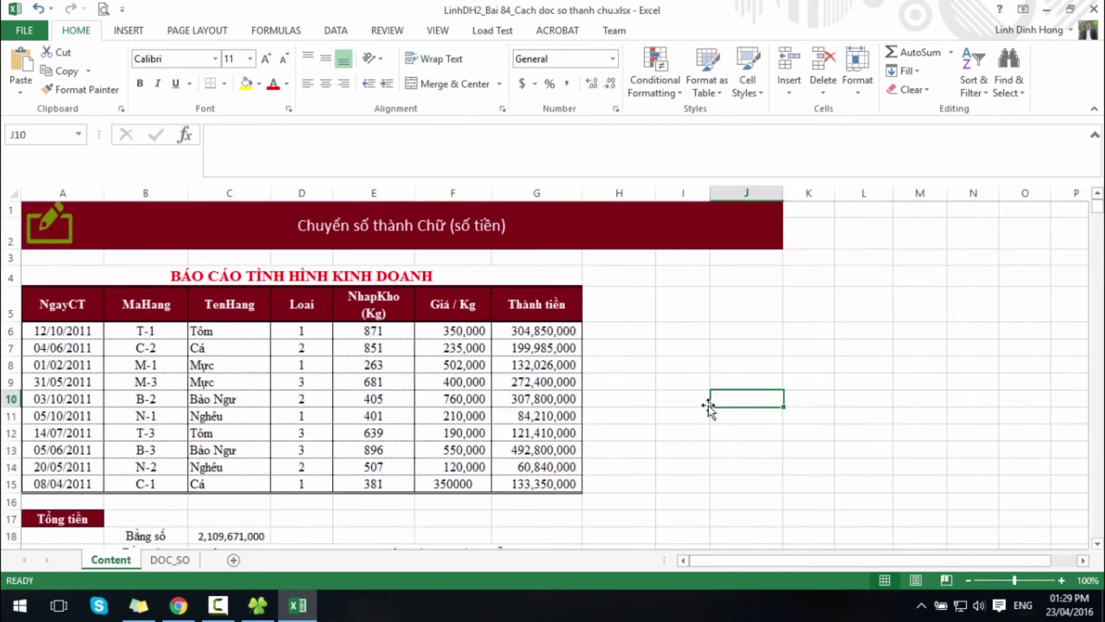
pyautogui.click(270, 602)
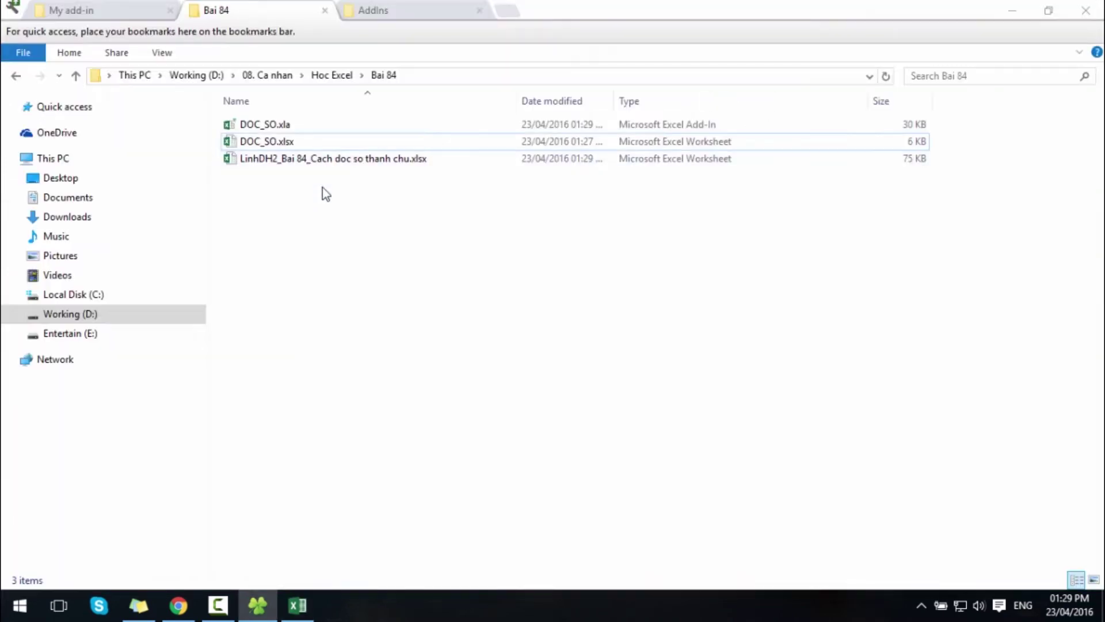
pyautogui.click(295, 128)
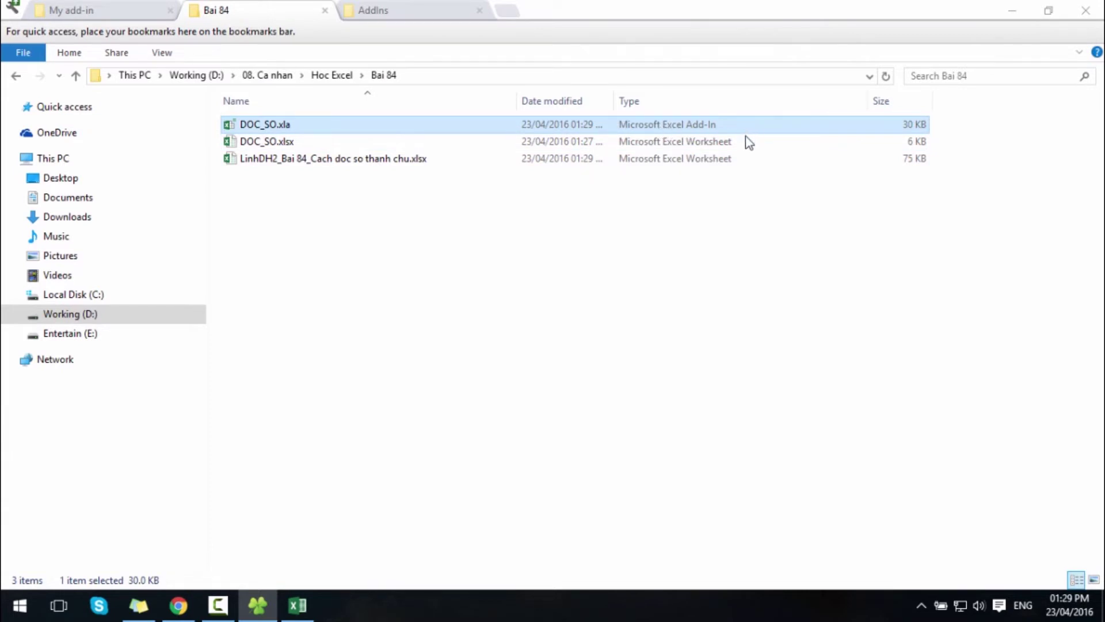
pyautogui.click(619, 305)
pyautogui.click(297, 605)
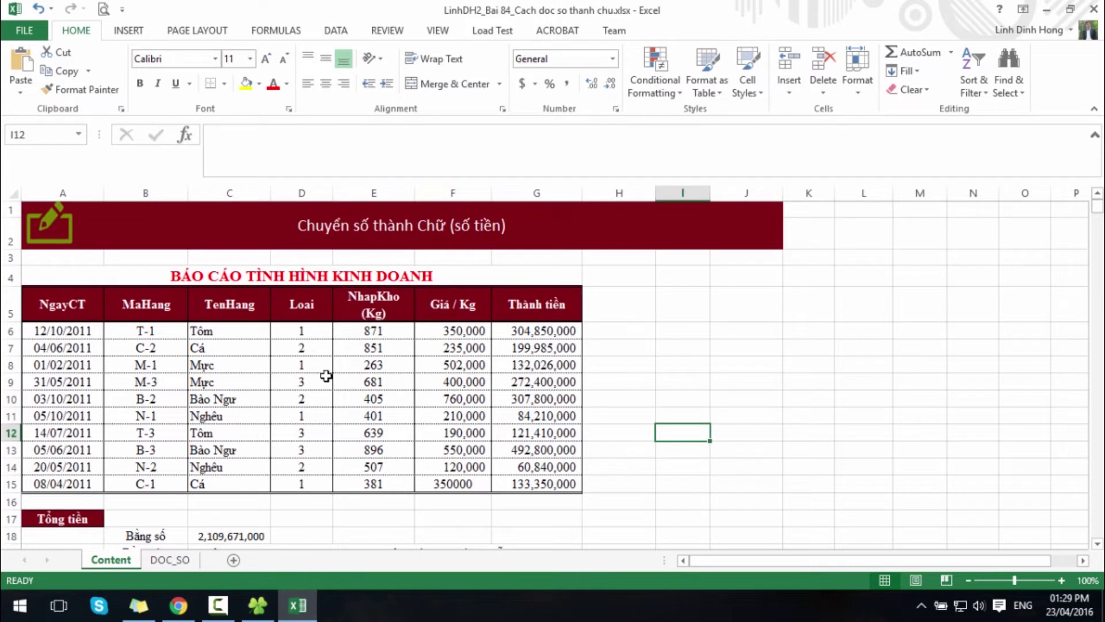
pyautogui.click(846, 380)
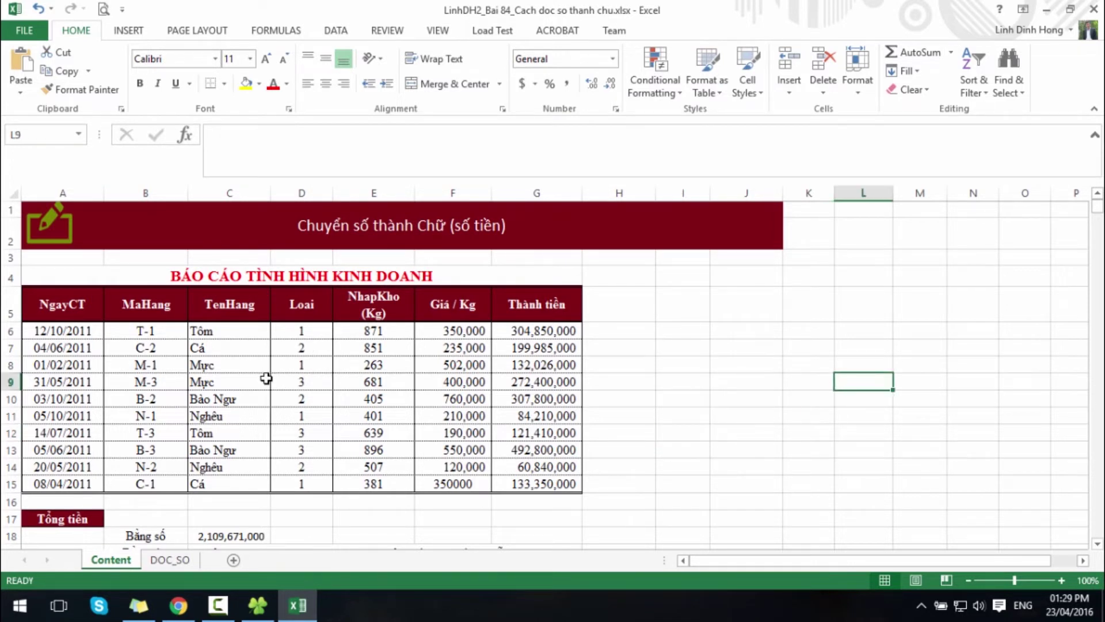
# Save the report workbook with Ctrl+S, accept the warning, and exit Excel
pyautogui.click(735, 381)
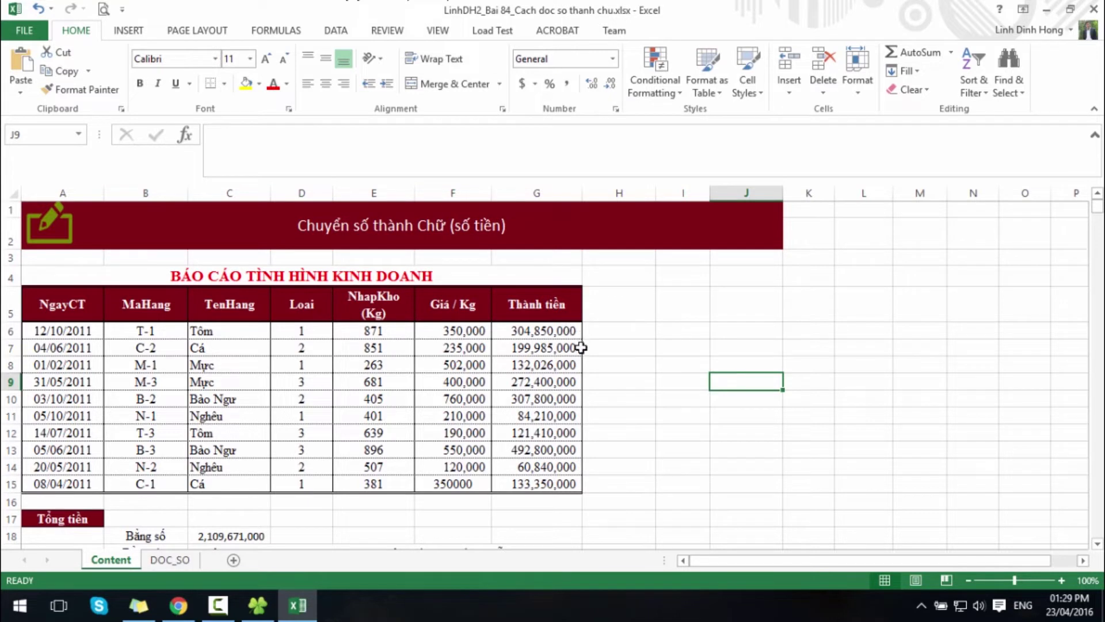
pyautogui.hotkey('ctrl', 's')
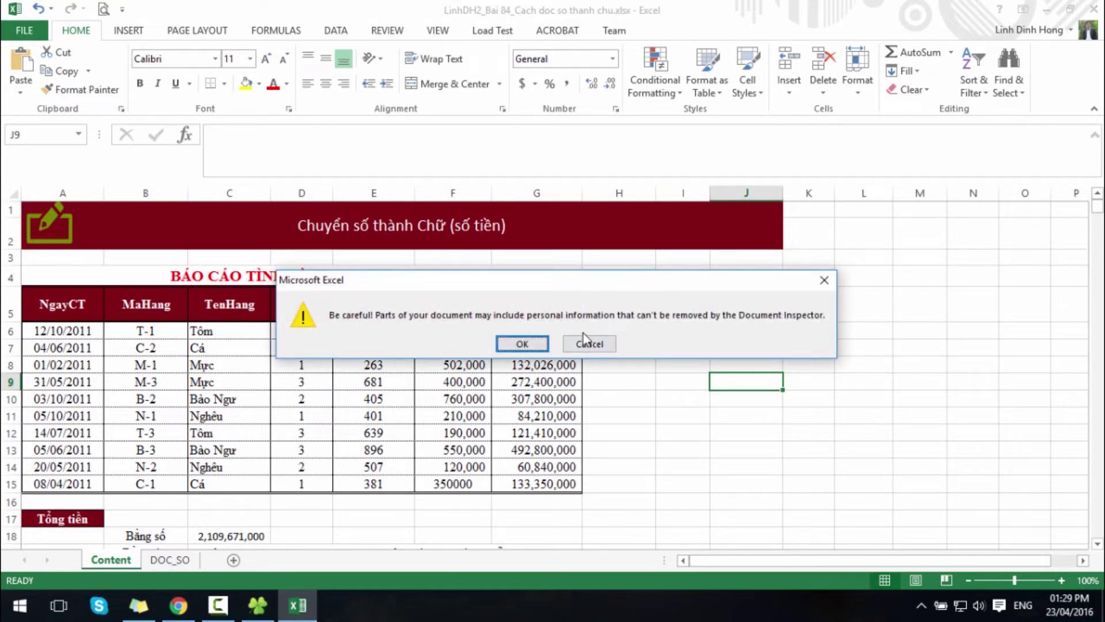
pyautogui.click(526, 344)
pyautogui.click(855, 320)
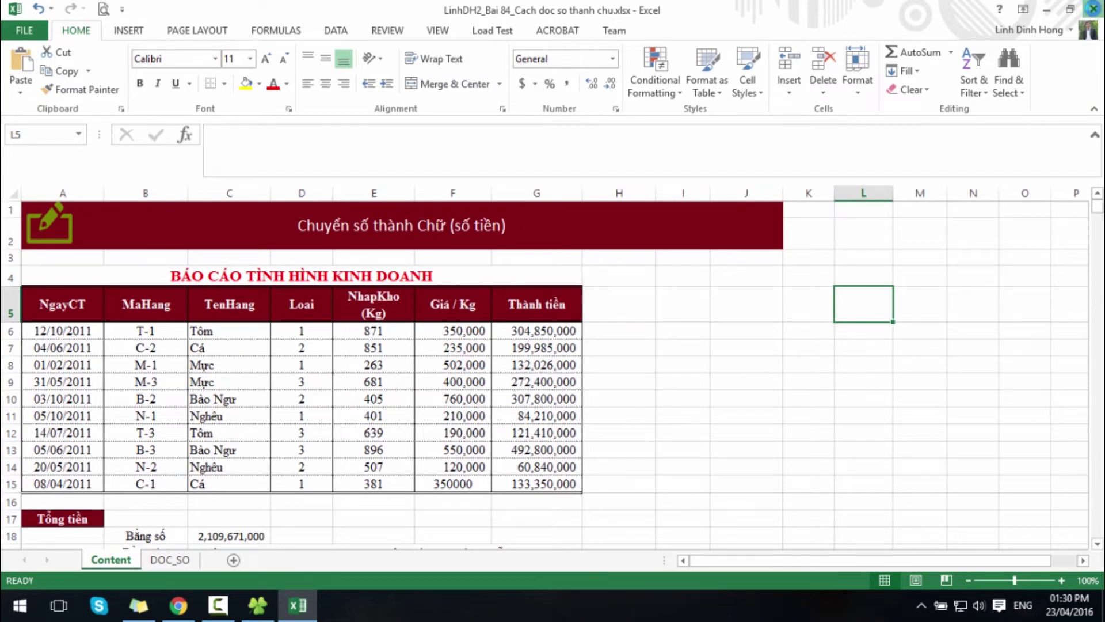
pyautogui.click(1094, 8)
# Reopen the LinhDH2 report workbook from the Bai 84 folder and check the sheet
pyautogui.doubleClick(374, 161)
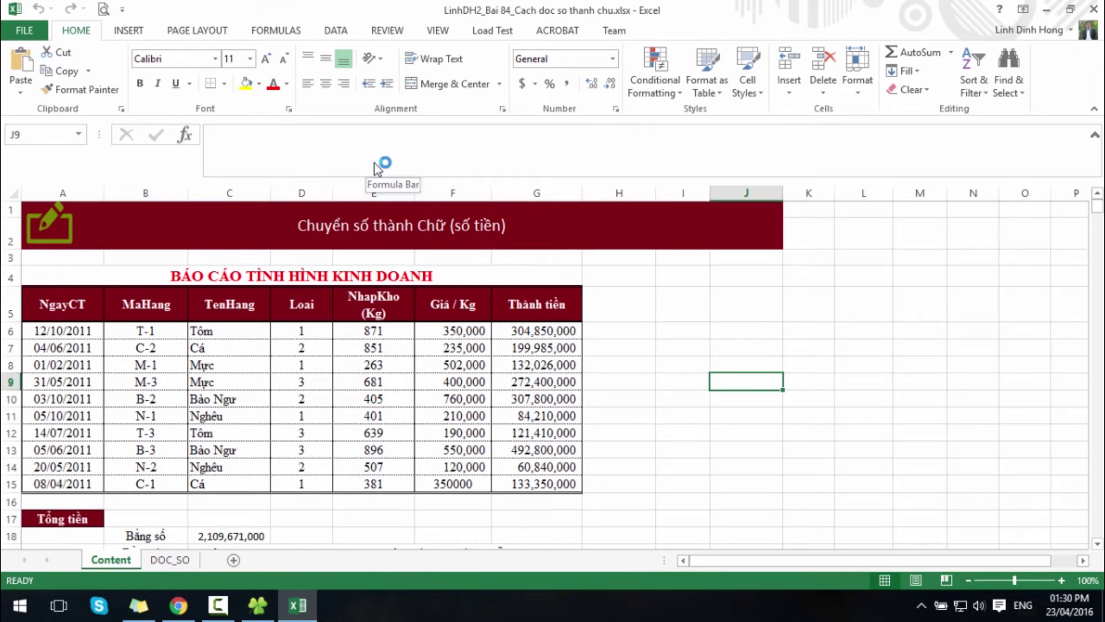
pyautogui.click(648, 352)
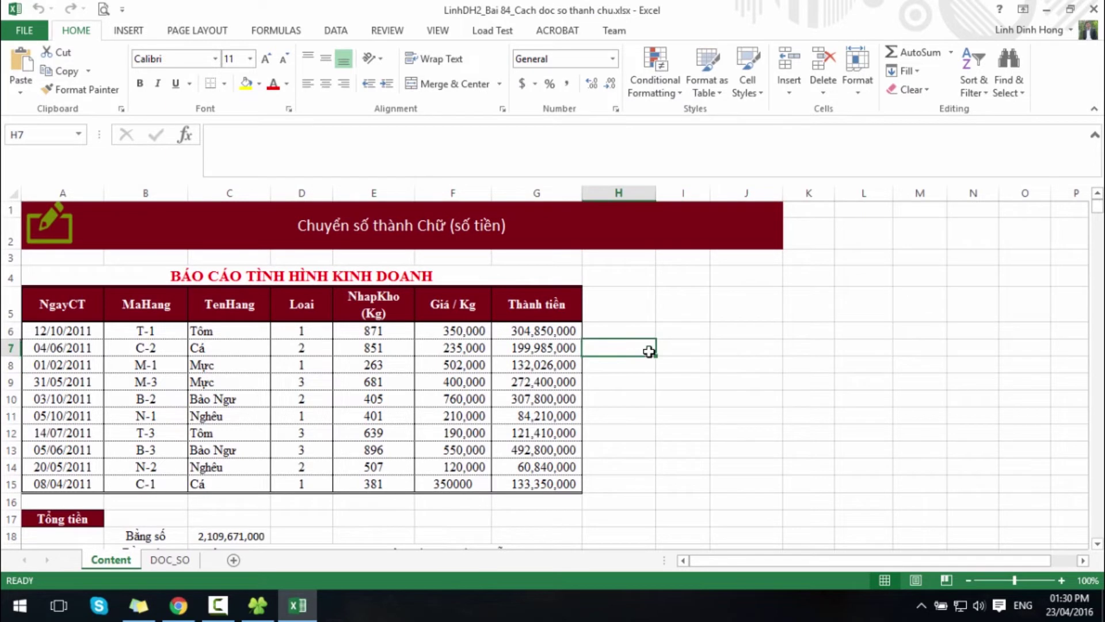
pyautogui.scroll(-4, 649, 351)
pyautogui.scroll(-1, 656, 345)
pyautogui.scroll(5, 691, 334)
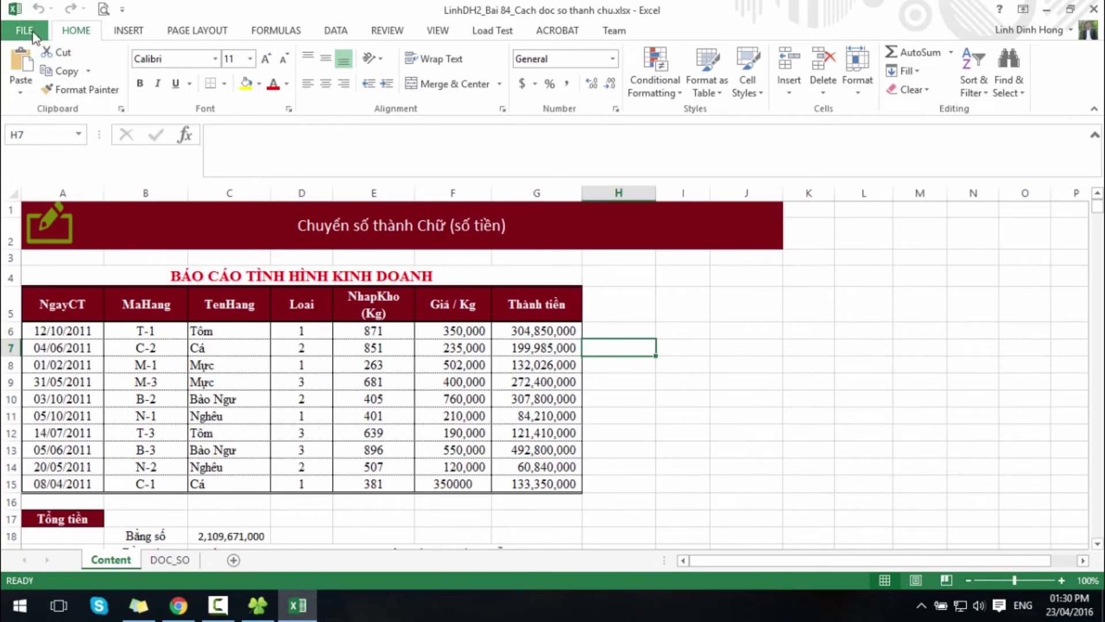
# Open the Excel Add-Ins manager from Excel Options and browse for an add-in file
pyautogui.click(28, 30)
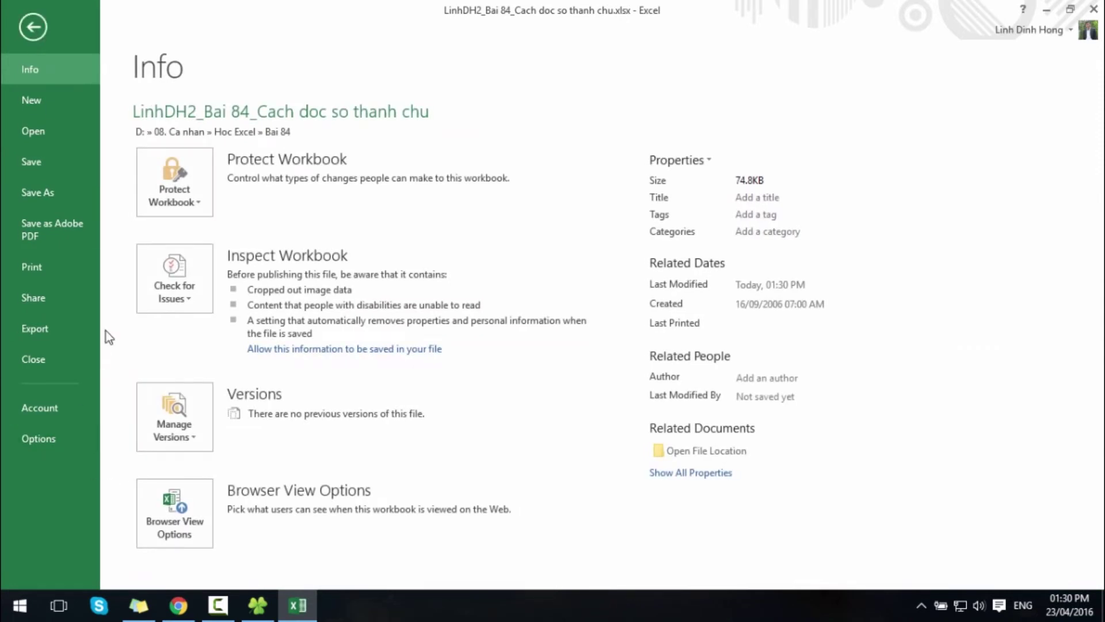
pyautogui.click(49, 443)
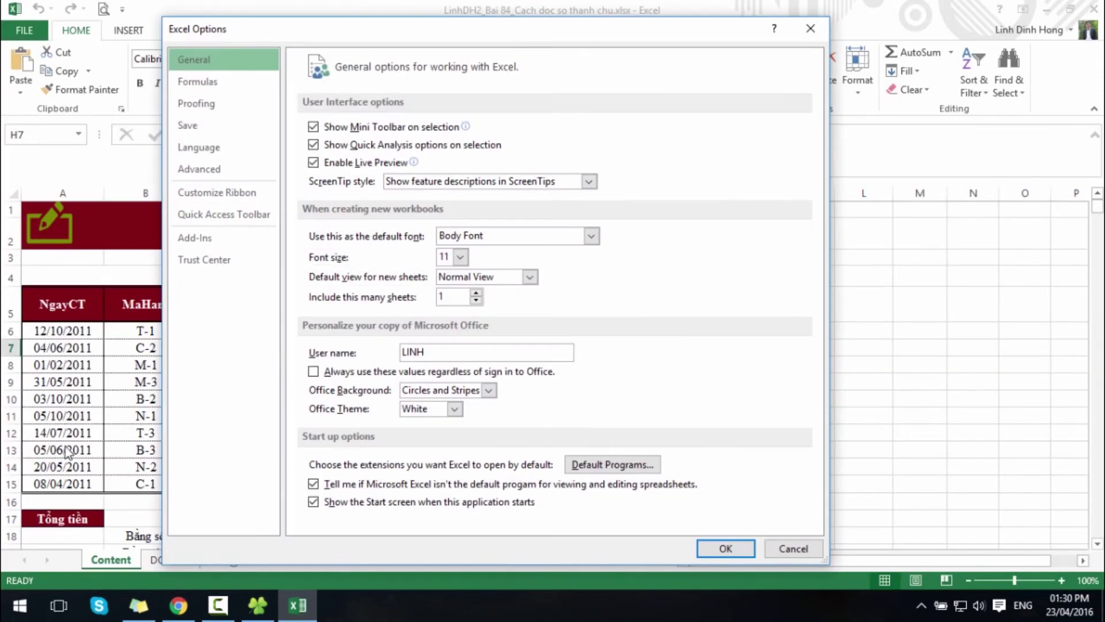
pyautogui.click(202, 240)
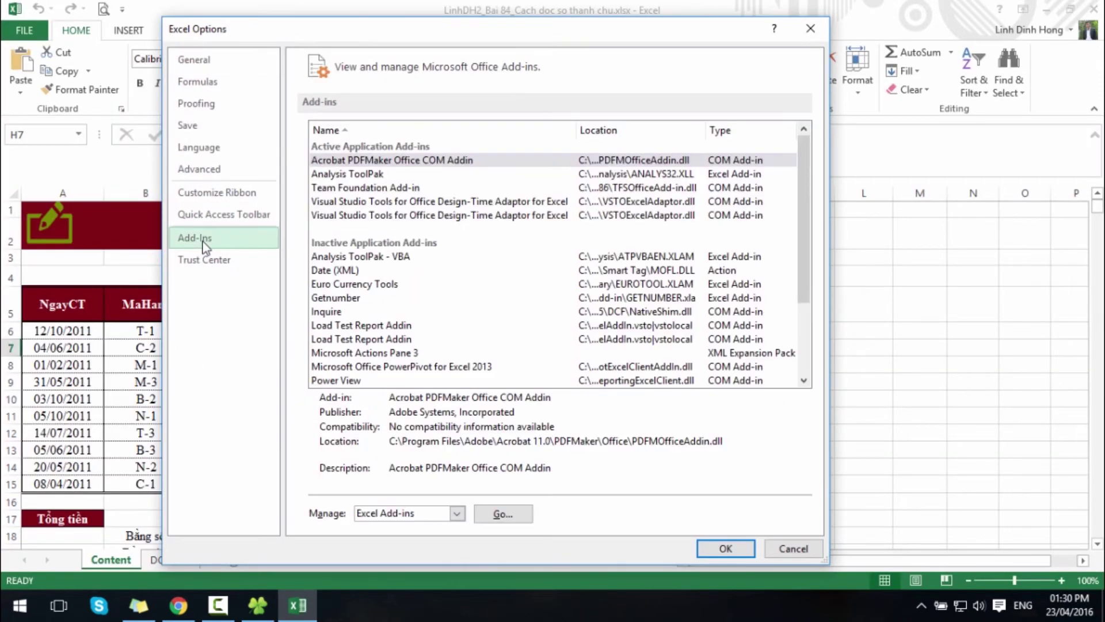
pyautogui.click(505, 518)
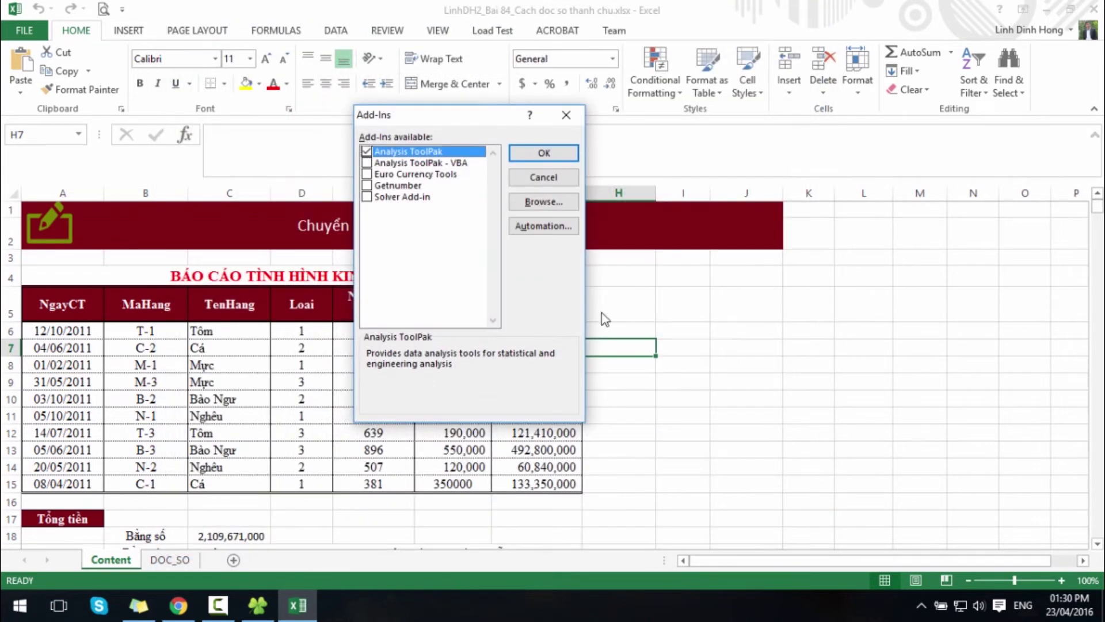
pyautogui.click(542, 203)
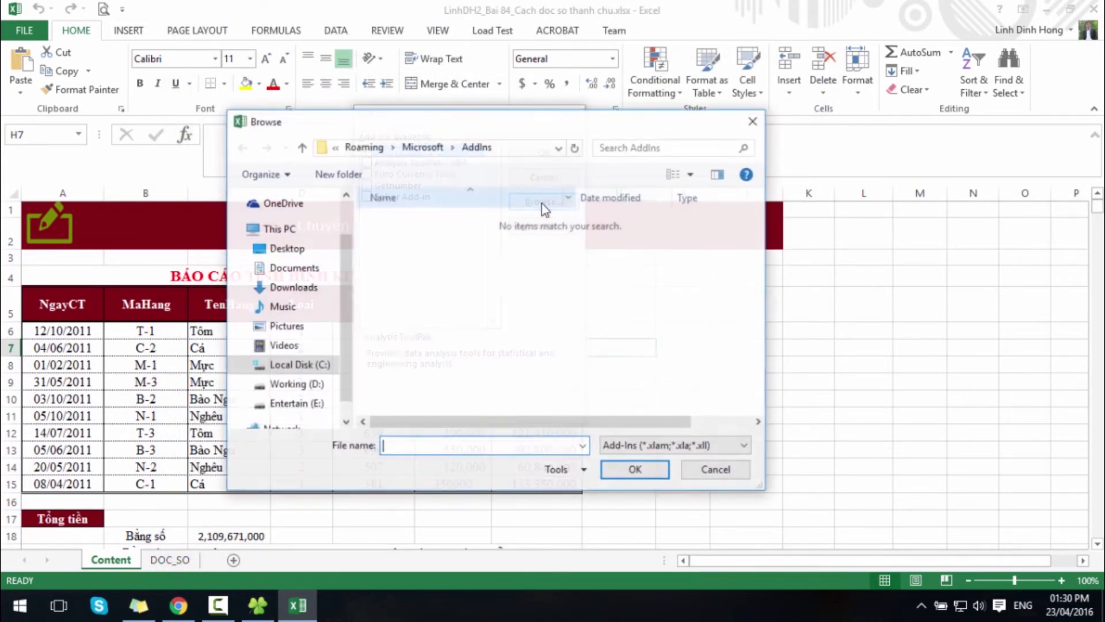
# Copy the Bai 84 folder path and navigate the add-in browser to that folder
pyautogui.click(259, 605)
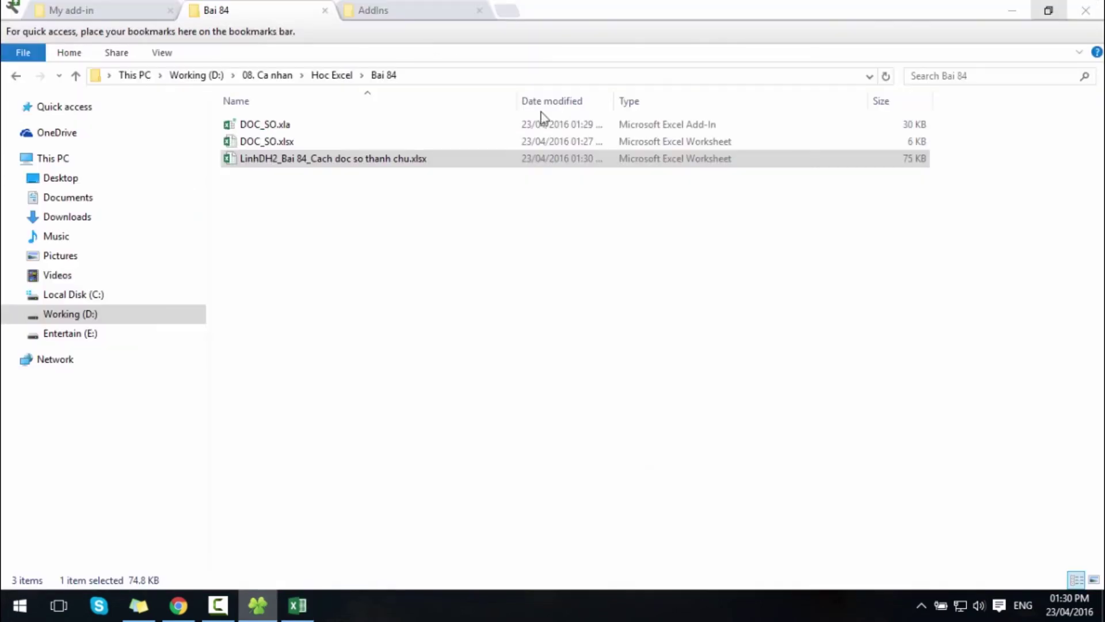
pyautogui.click(442, 77)
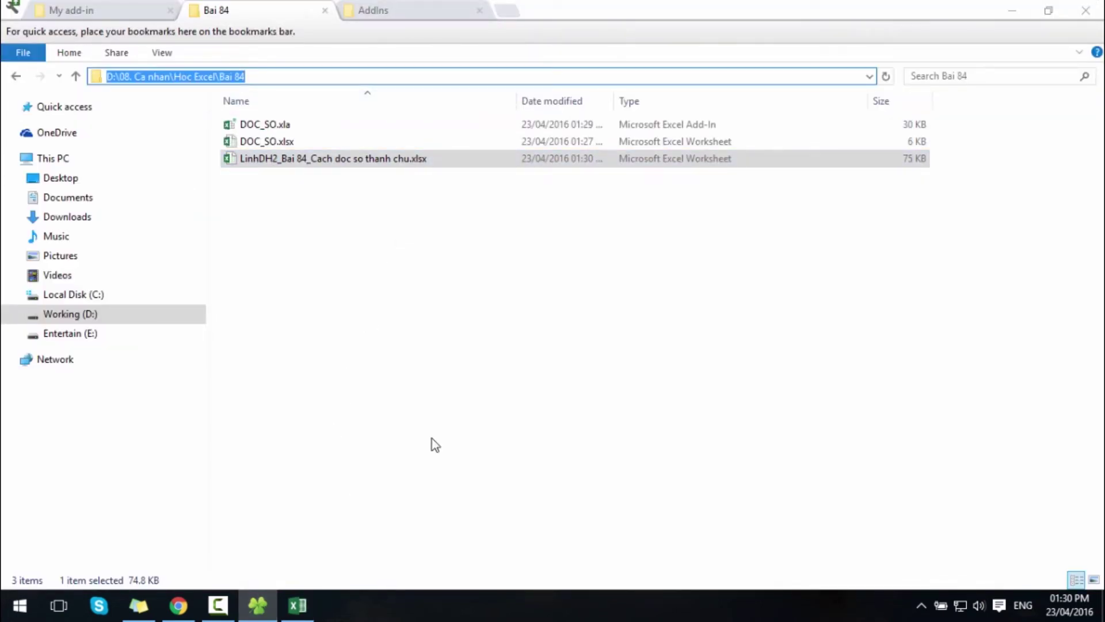
pyautogui.click(475, 386)
pyautogui.click(457, 78)
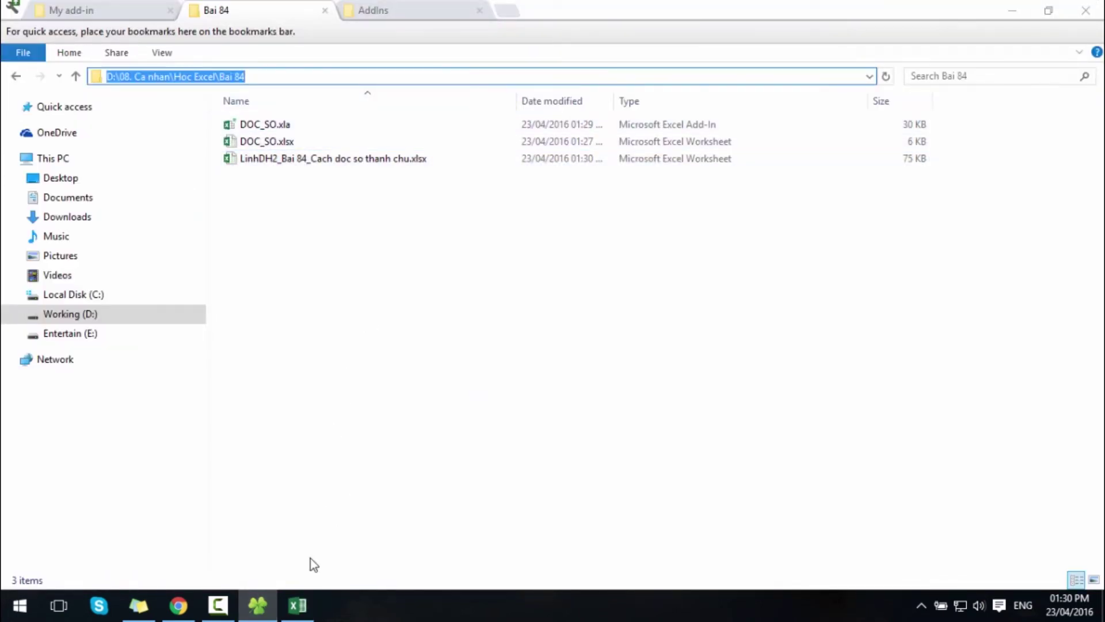
pyautogui.click(298, 606)
pyautogui.write('D:\\08. Ca nhan\\Hoc Excel\\Bai 84')
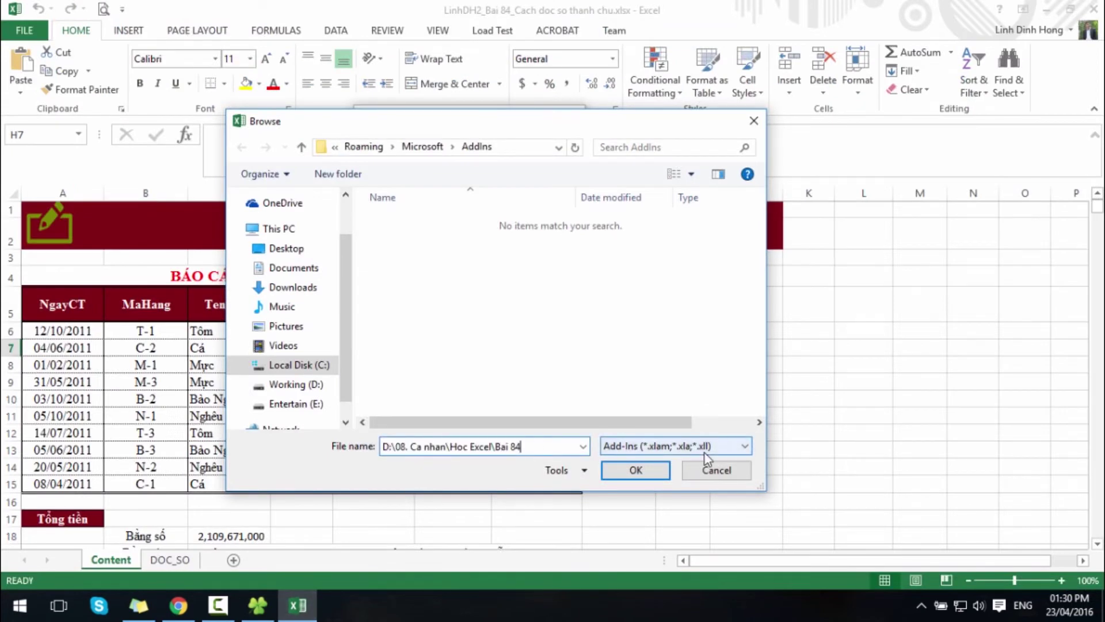
pyautogui.press('Return')
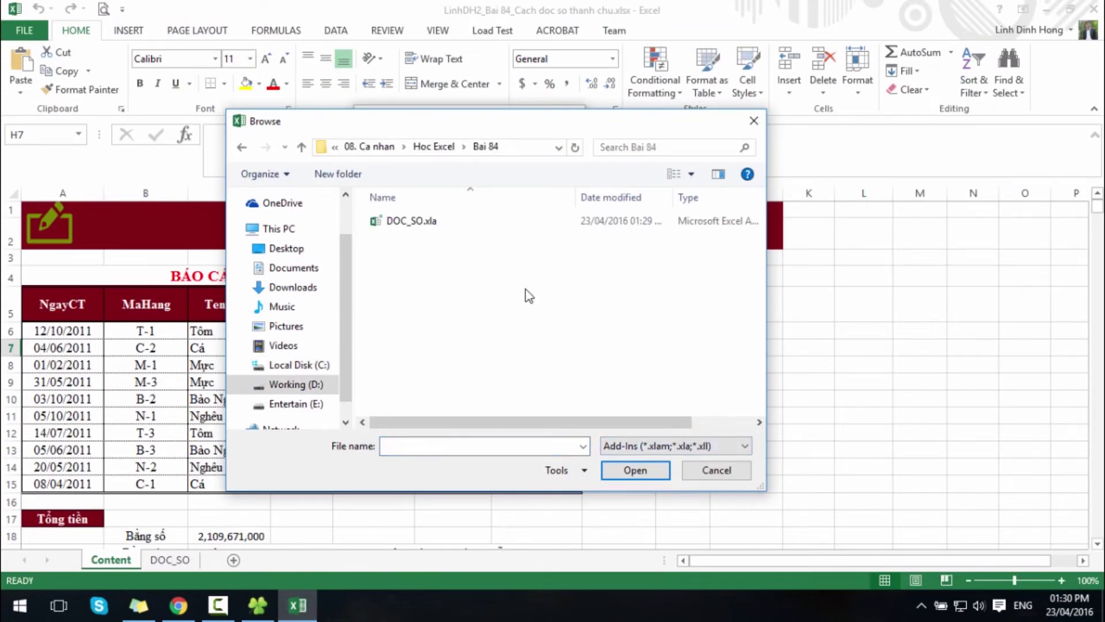
# Choose DOC_SO.xla, keep Doc_So ticked, and confirm to load the add-in
pyautogui.doubleClick(413, 223)
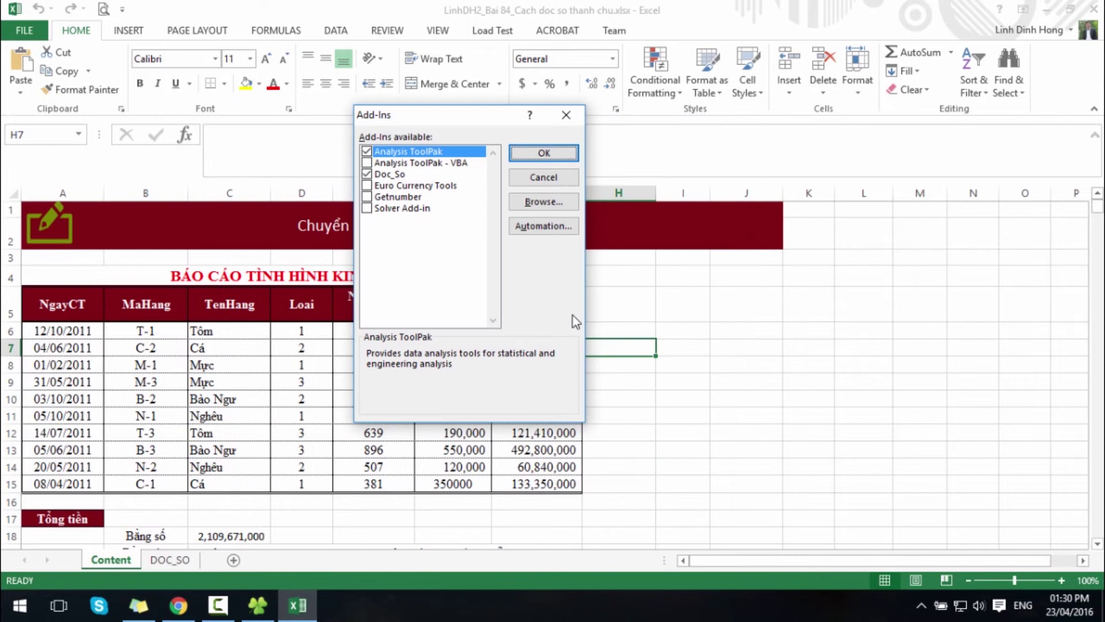
pyautogui.click(388, 175)
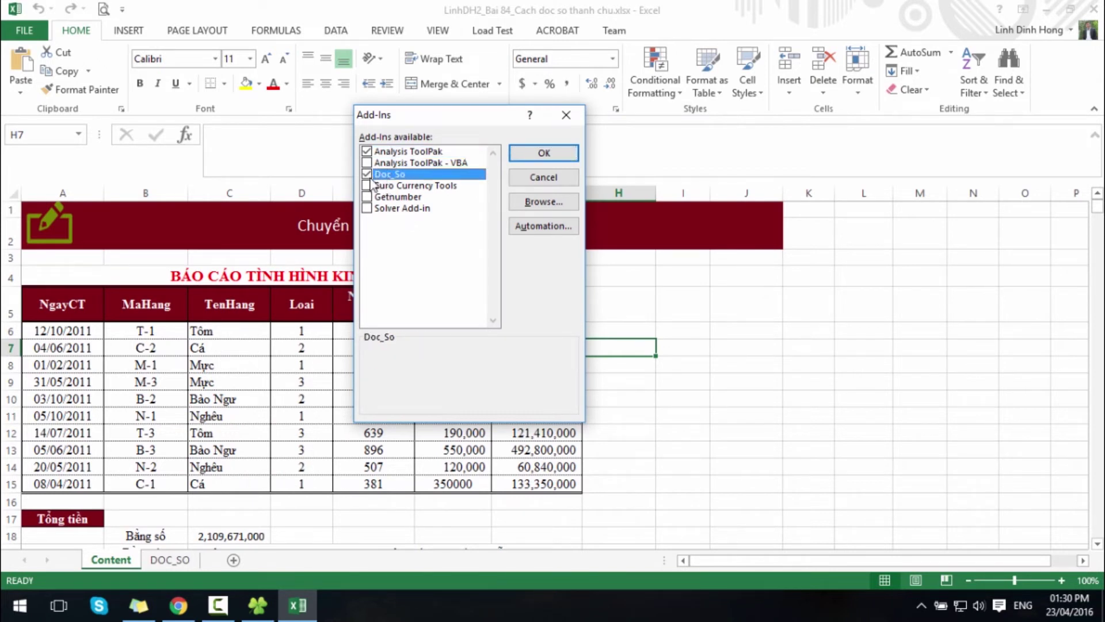
pyautogui.click(366, 174)
pyautogui.click(543, 152)
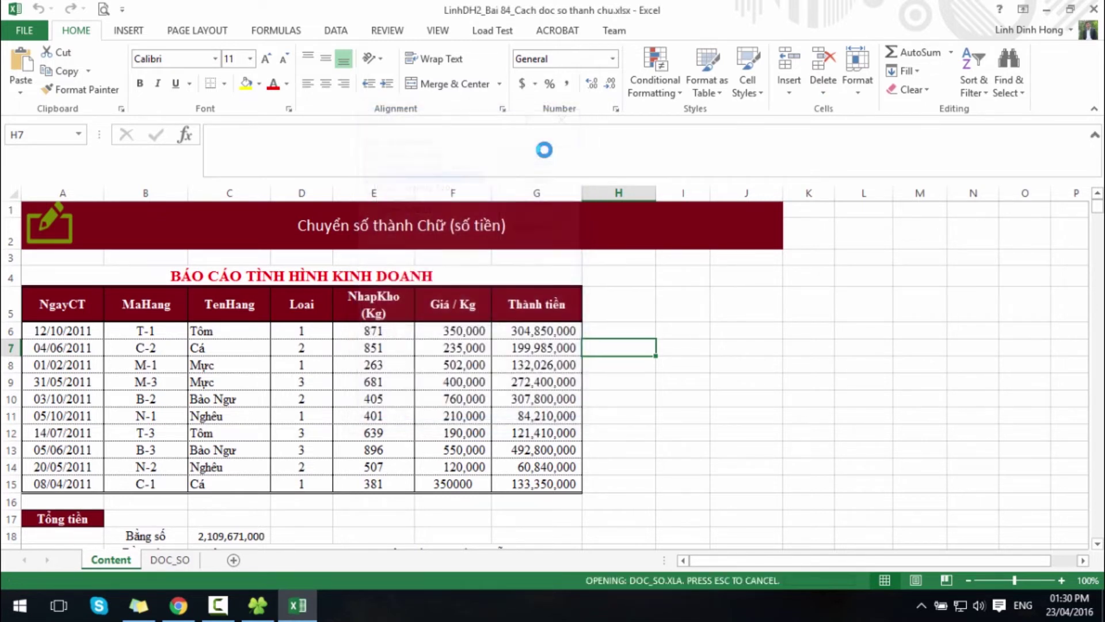
# Enter =docso(C18,"đồng chẵn") in C21 to spell the 2,109,671,000 total in words
pyautogui.scroll(-4, 562, 279)
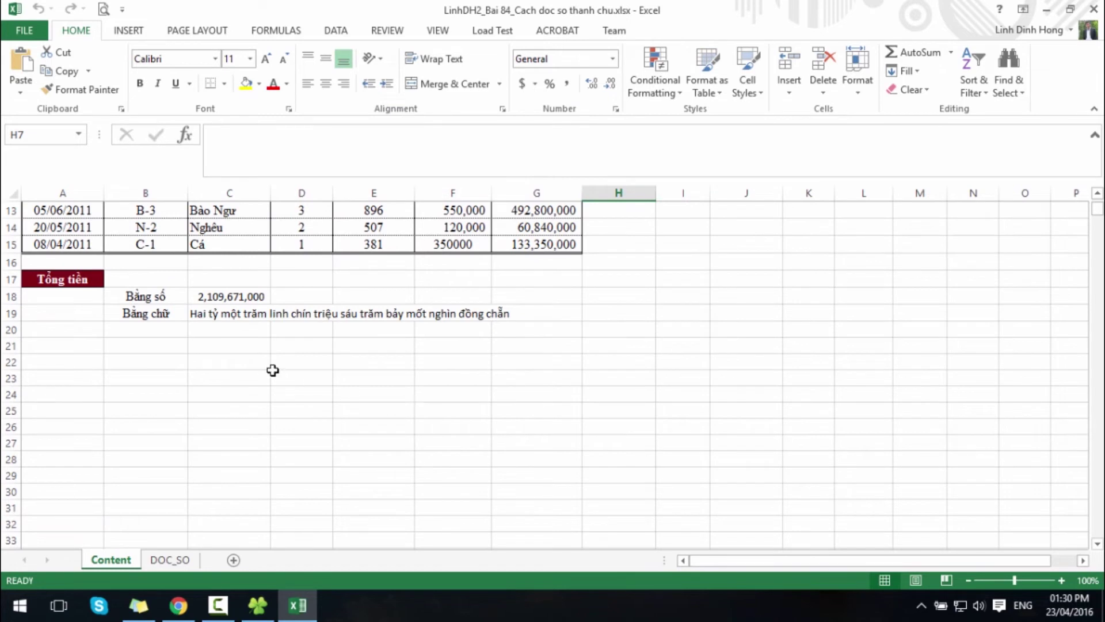
pyautogui.click(226, 343)
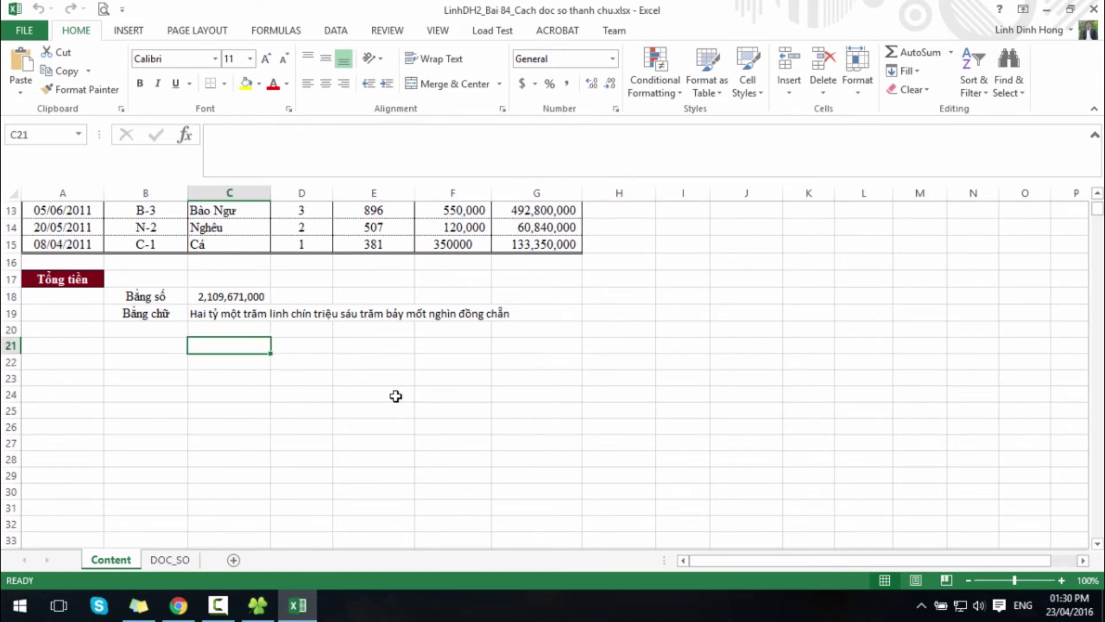
pyautogui.write('=docso(')
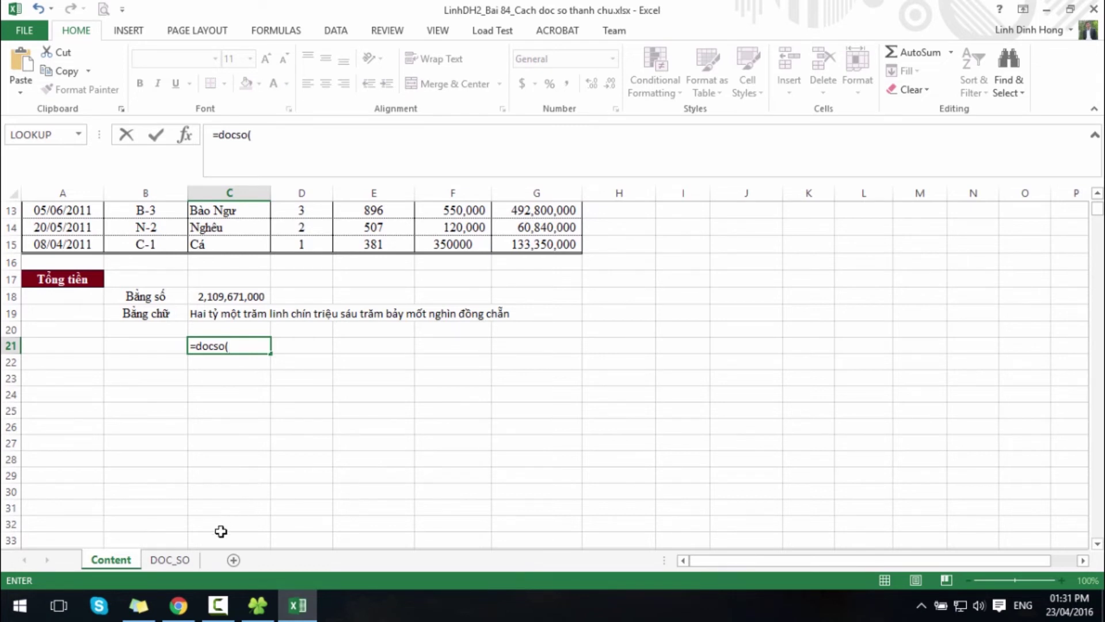
pyautogui.click(233, 299)
pyautogui.write(',"')
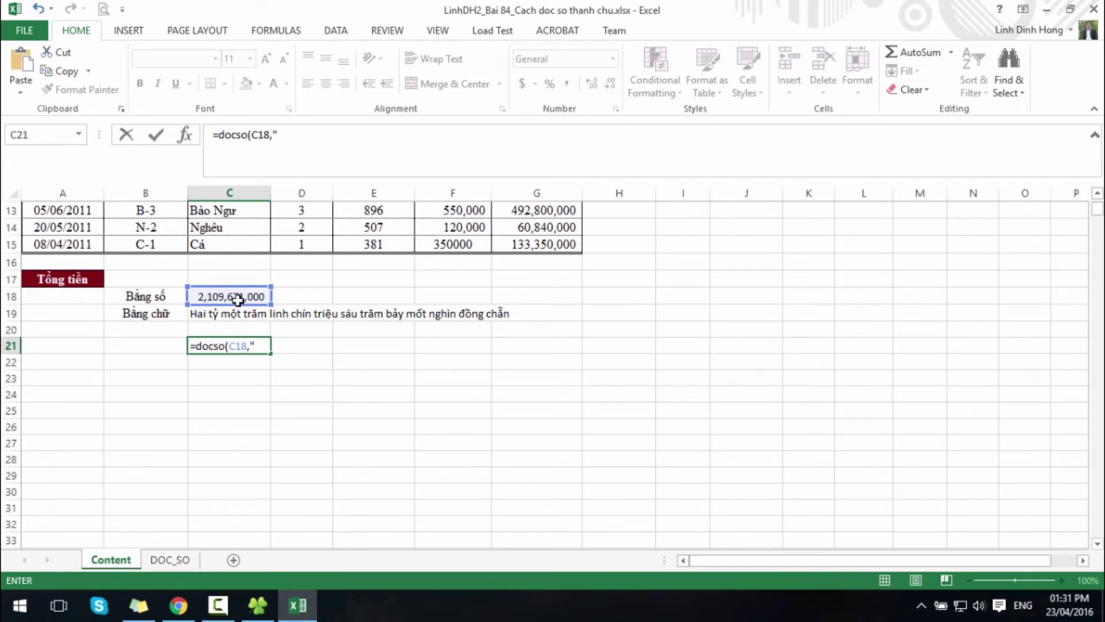
pyautogui.write('đồng chaẵn")')
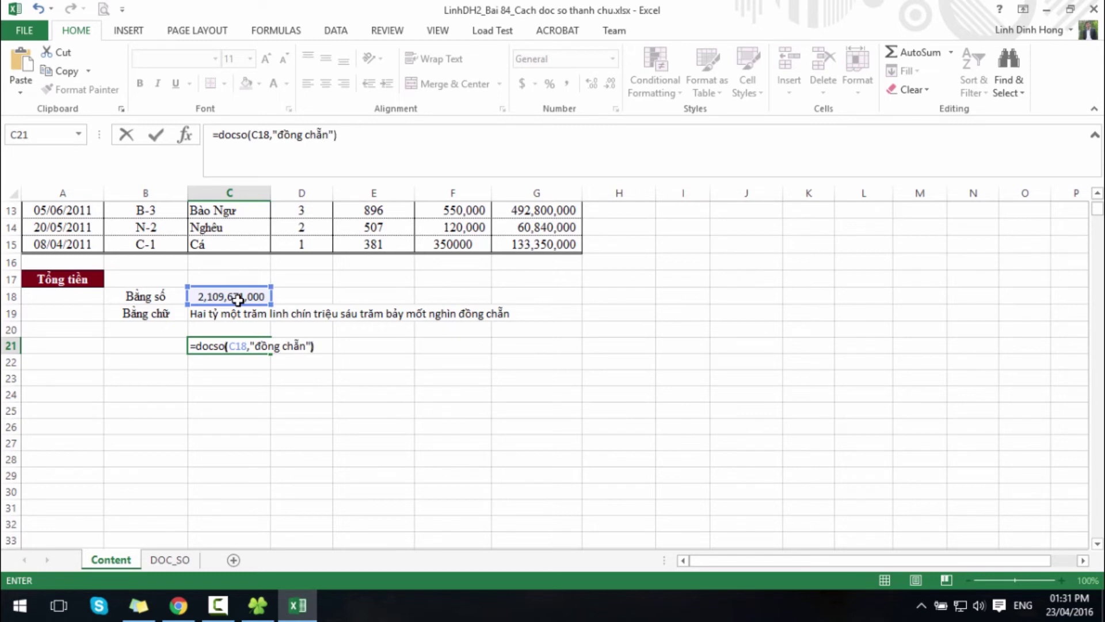
pyautogui.press('Return')
pyautogui.press('Up')
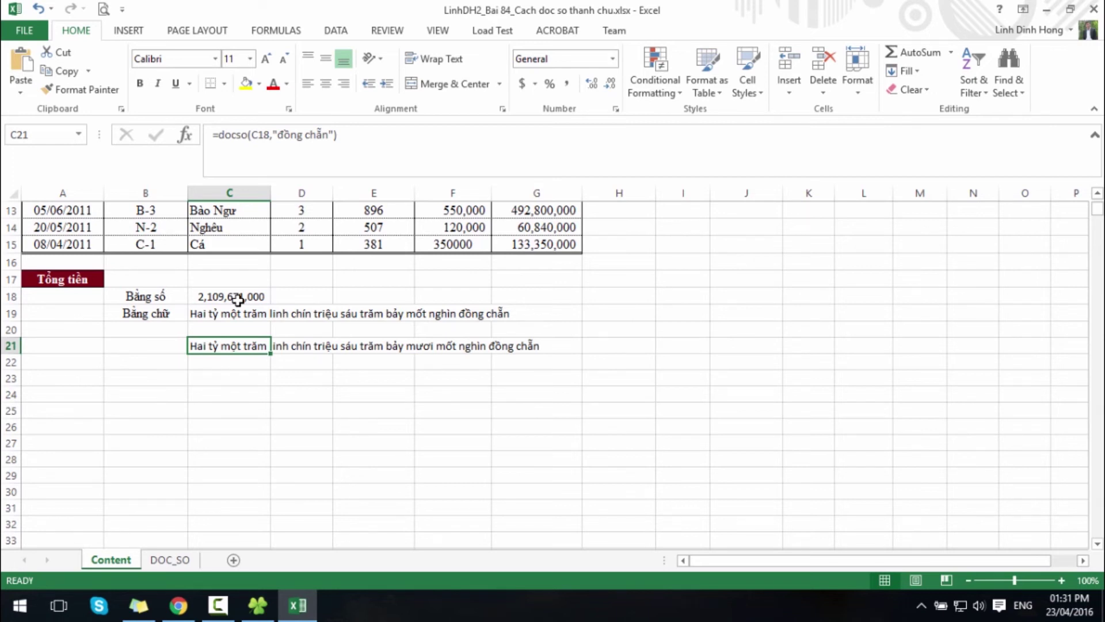
pyautogui.press('Down')
pyautogui.press('Down')
pyautogui.write('=')
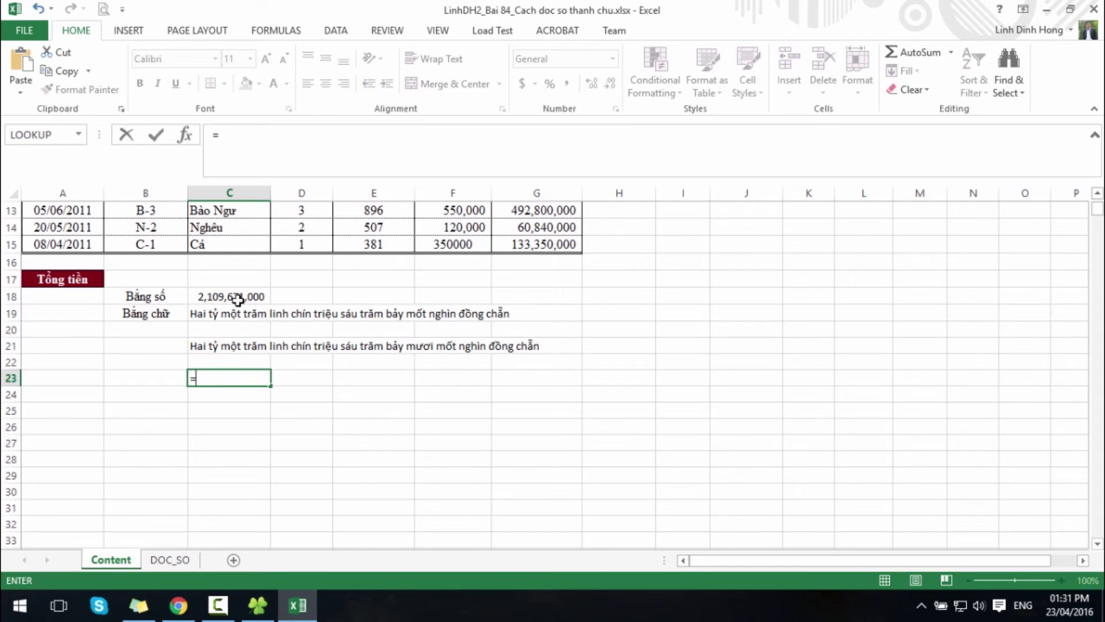
pyautogui.write('docso(')
# Complete C23 as =docso(C18,"") to spell the total without a currency word
pyautogui.press('Up')
pyautogui.press('Up')
pyautogui.press('Up')
pyautogui.press('Up')
pyautogui.press('Up')
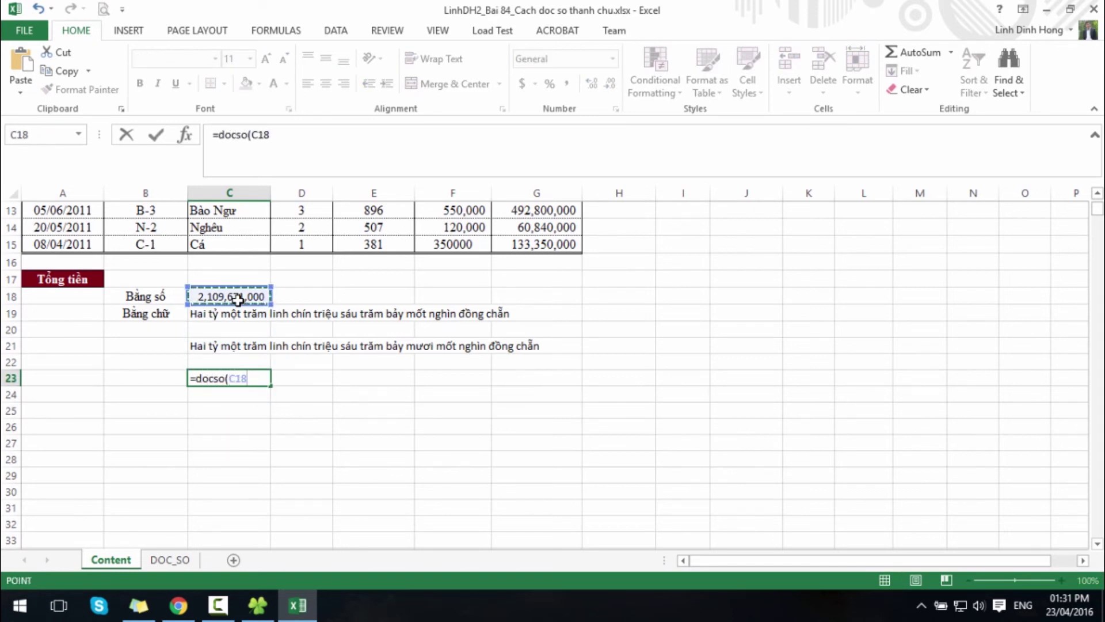
pyautogui.write(',"")')
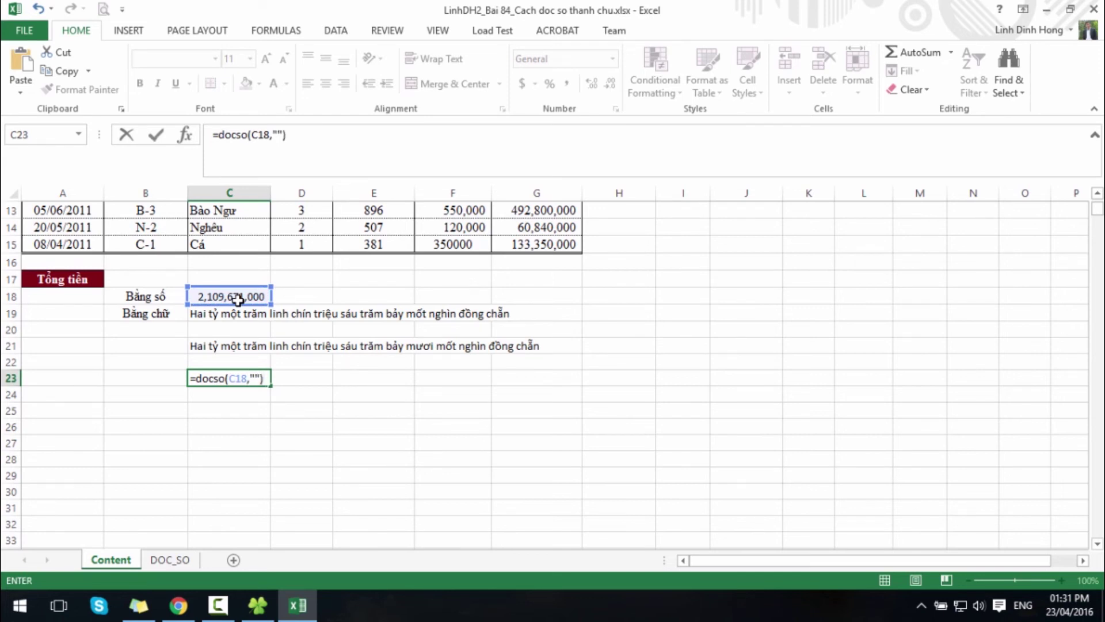
pyautogui.press('Return')
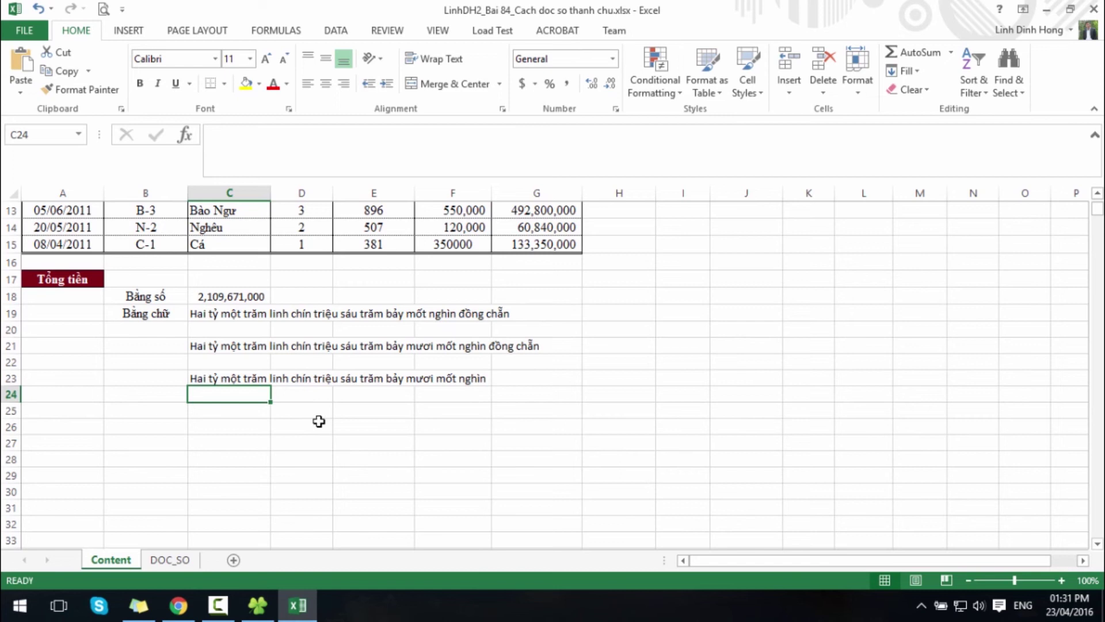
# Enter =docso(C18,"US Dollar") in C25 and review the spelled-out results
pyautogui.press('Down')
pyautogui.write('=doc')
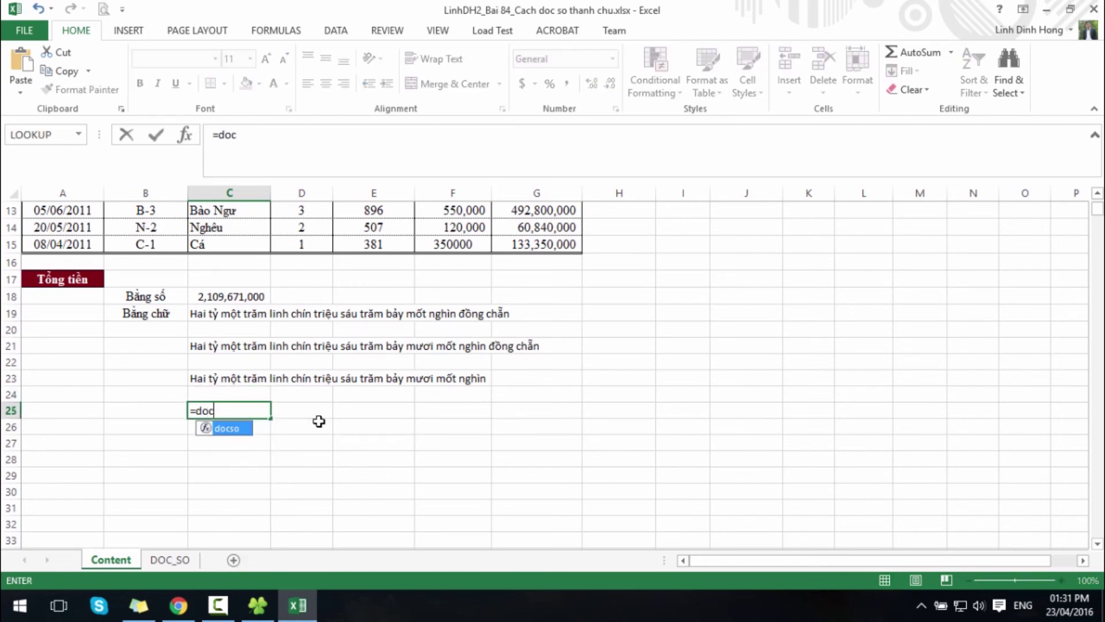
pyautogui.press('Tab')
pyautogui.press('Up')
pyautogui.press('Up')
pyautogui.press('Up')
pyautogui.press('Up')
pyautogui.press('Up')
pyautogui.press('Up')
pyautogui.press('Up')
pyautogui.write(',"US Dollar")')
pyautogui.press('Return')
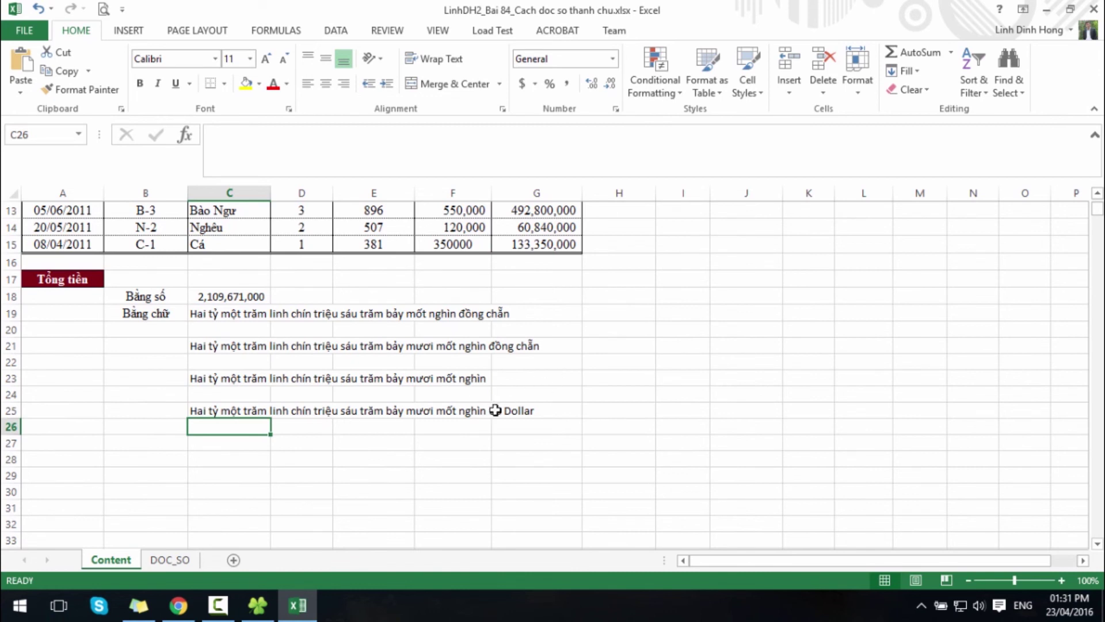
pyautogui.moveTo(227, 345)
pyautogui.mouseDown()
pyautogui.moveTo(219, 380)
pyautogui.moveTo(528, 397)
pyautogui.moveTo(594, 415)
pyautogui.mouseUp()
pyautogui.click(887, 392)
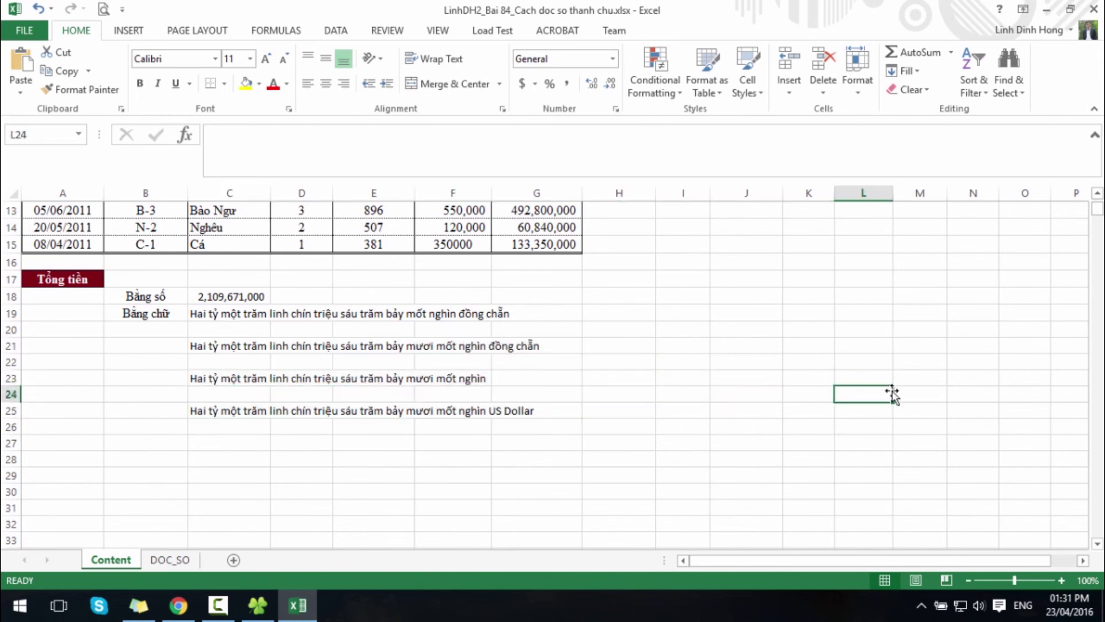
pyautogui.scroll(4, 890, 395)
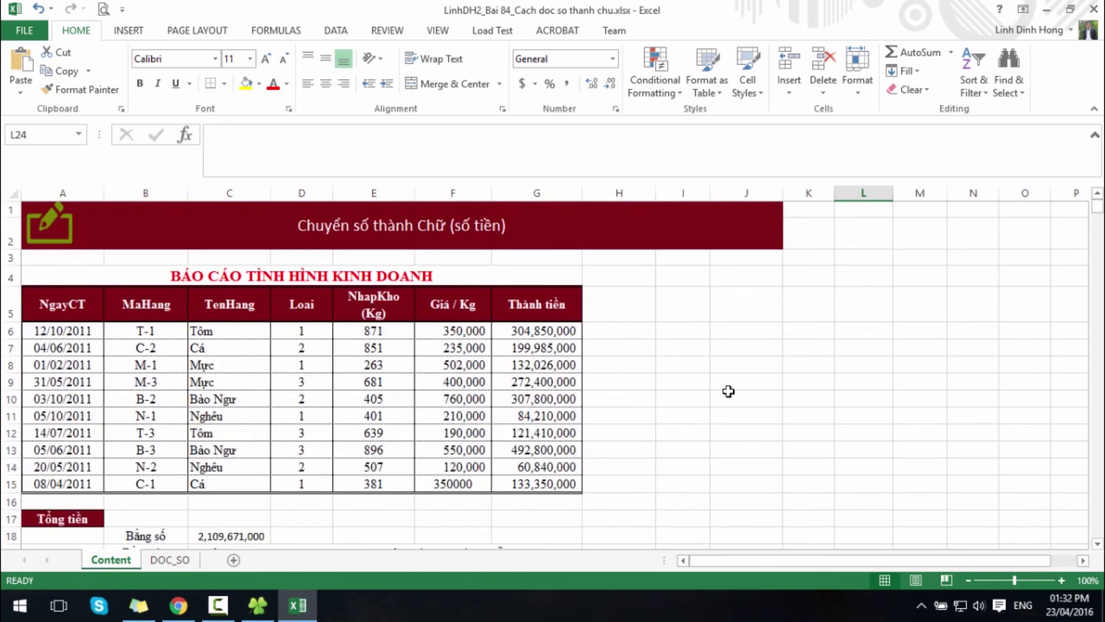